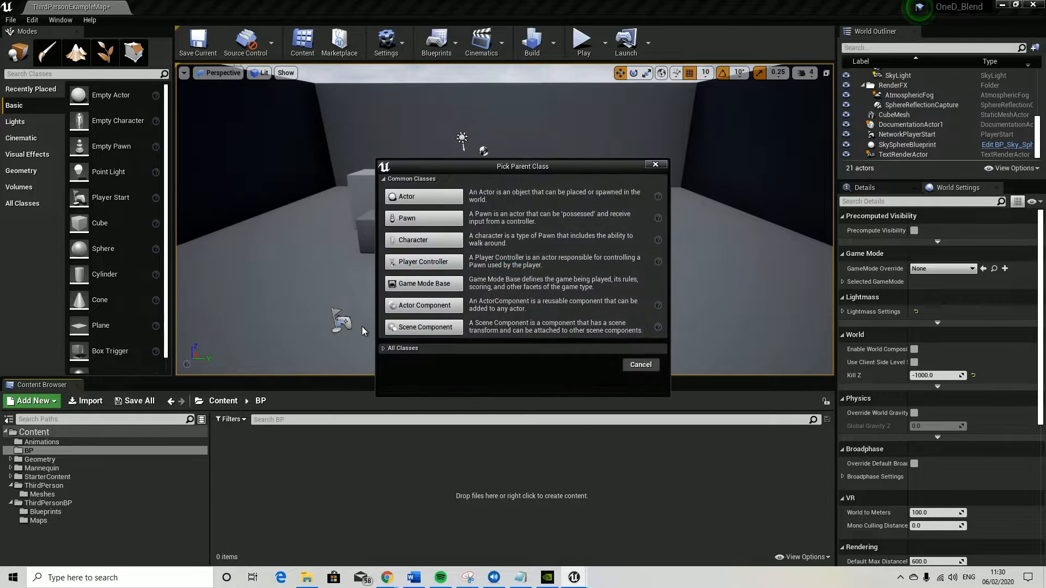
Step: Create a Blueprint class with Character as its parent in the BP folder and name it BP
{"action": "left_click", "coordinate": [443, 239]}
{"action": "type", "text": "BP"}
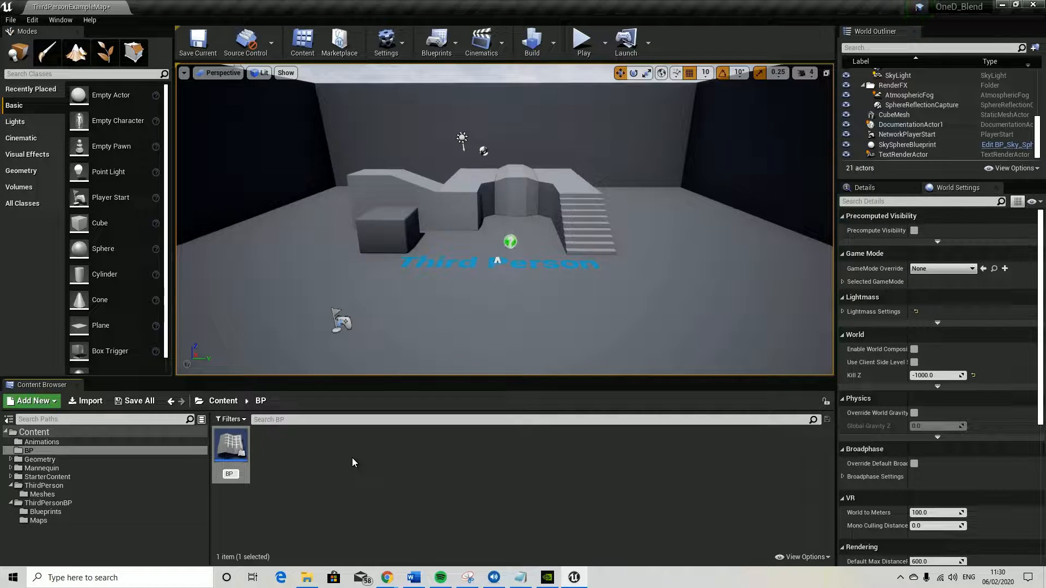
{"action": "key", "text": "Return"}
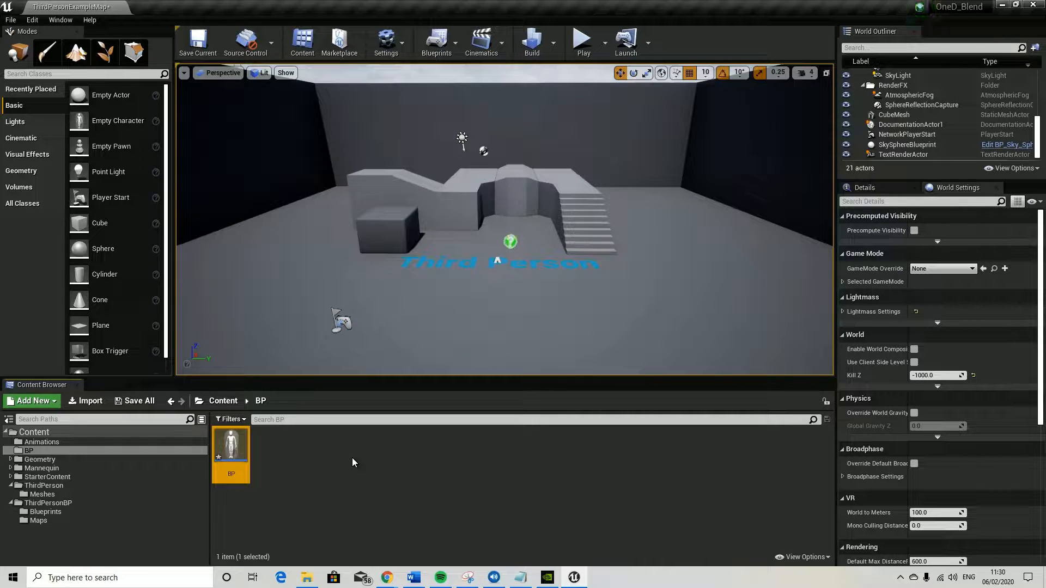
Step: Set the Default Pawn Class to BP in the project's Maps & Modes settings and close Project Settings
{"action": "left_click", "coordinate": [32, 19]}
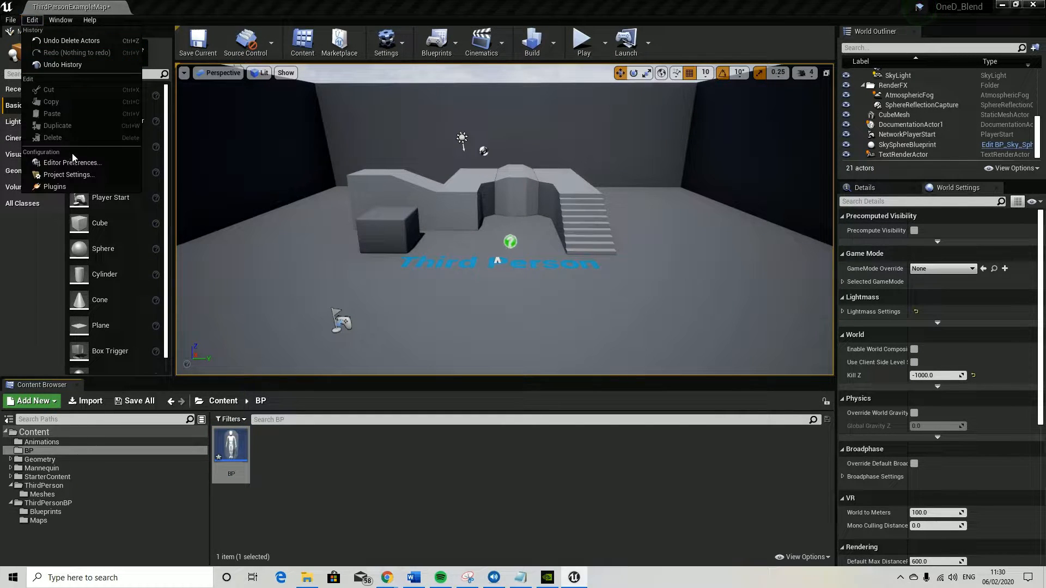
{"action": "left_click", "coordinate": [69, 175]}
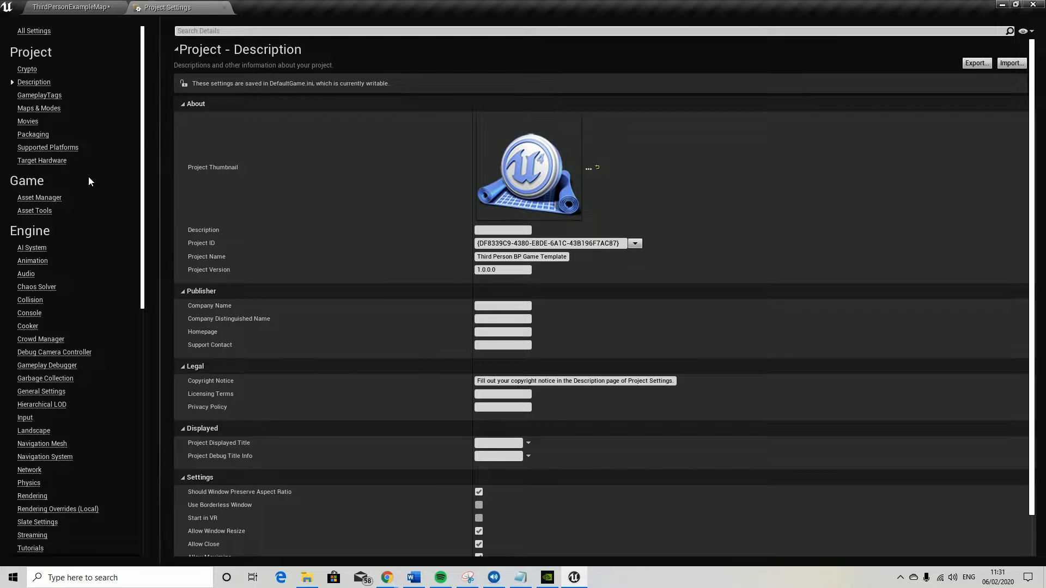
{"action": "left_click", "coordinate": [36, 111]}
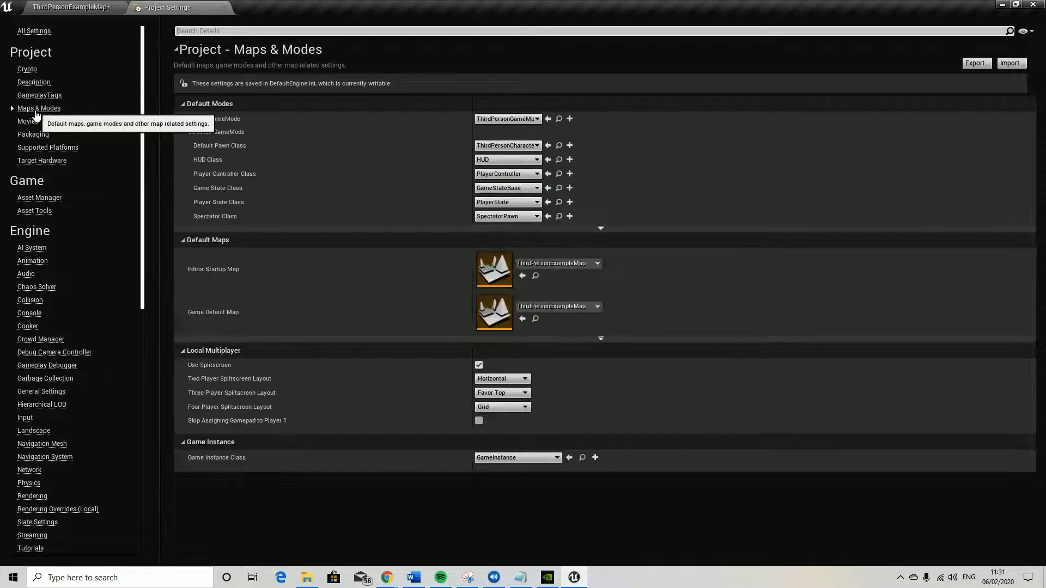
{"action": "left_click", "coordinate": [502, 148]}
{"action": "left_click", "coordinate": [504, 194]}
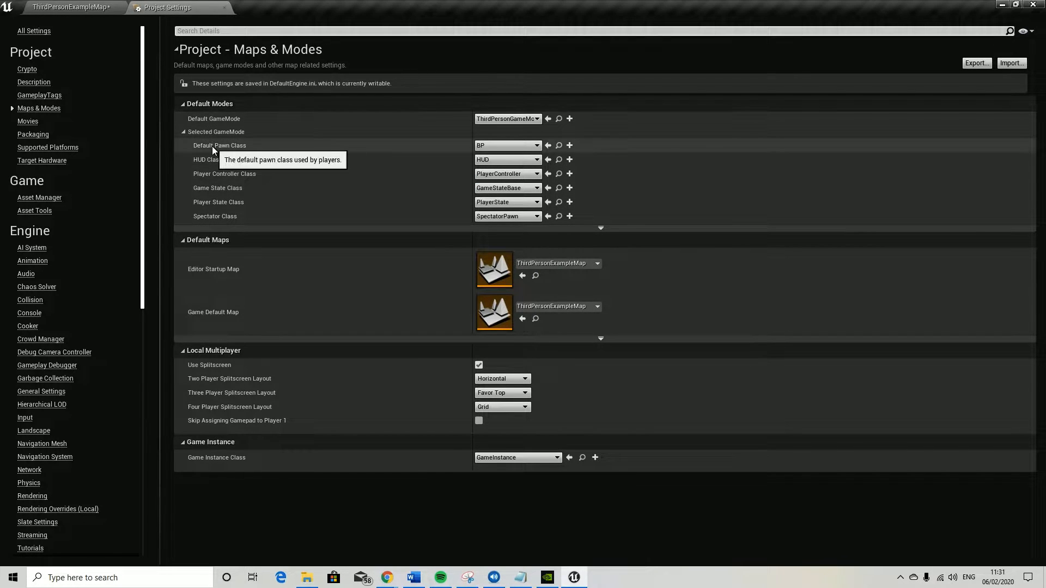
{"action": "left_click", "coordinate": [227, 8]}
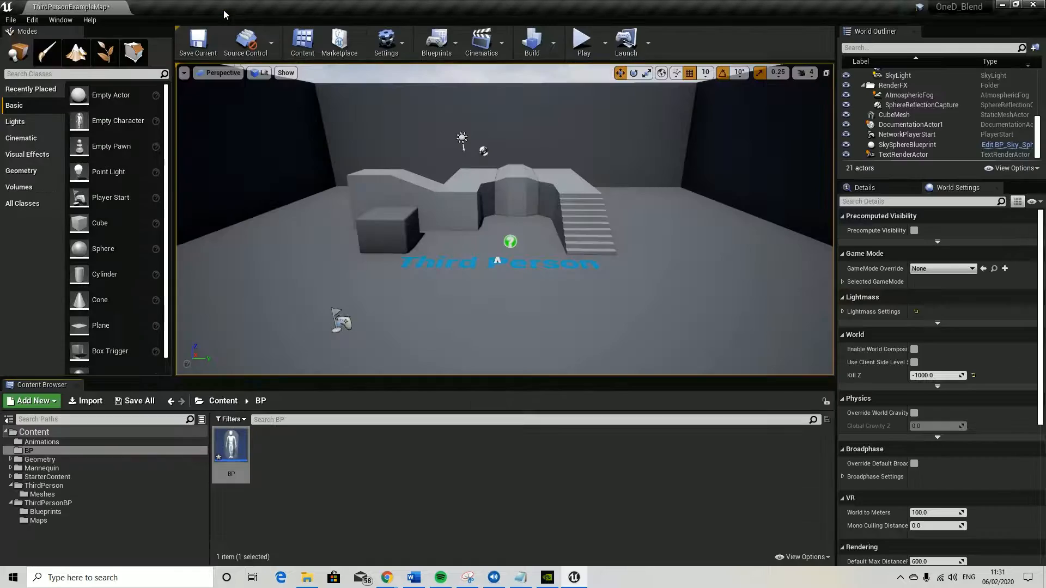
Step: Open the BP character blueprint and disable Use Controller Rotation Yaw in its class defaults
{"action": "double_click", "coordinate": [230, 452]}
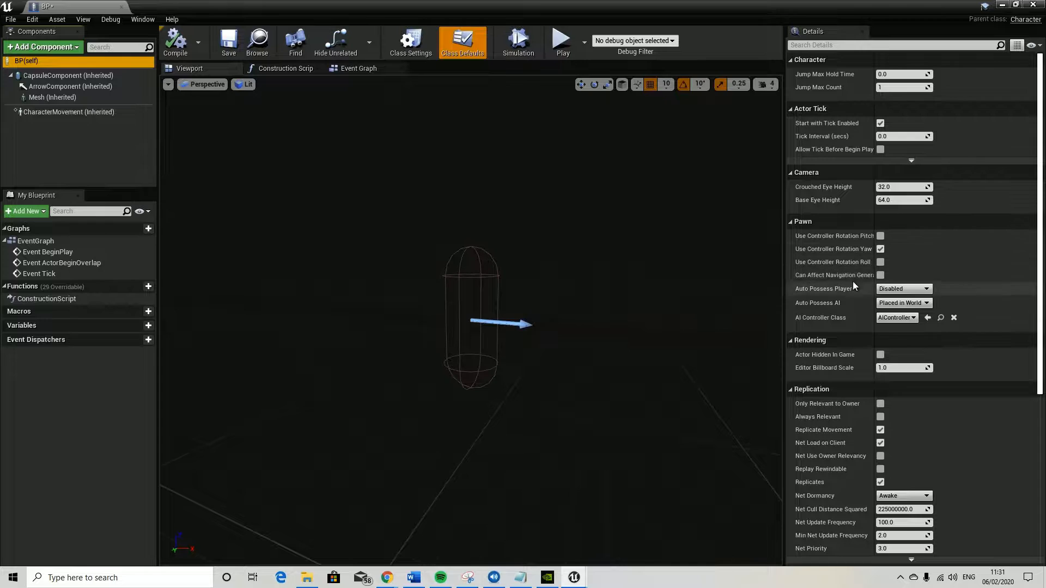
{"action": "left_click", "coordinate": [882, 248]}
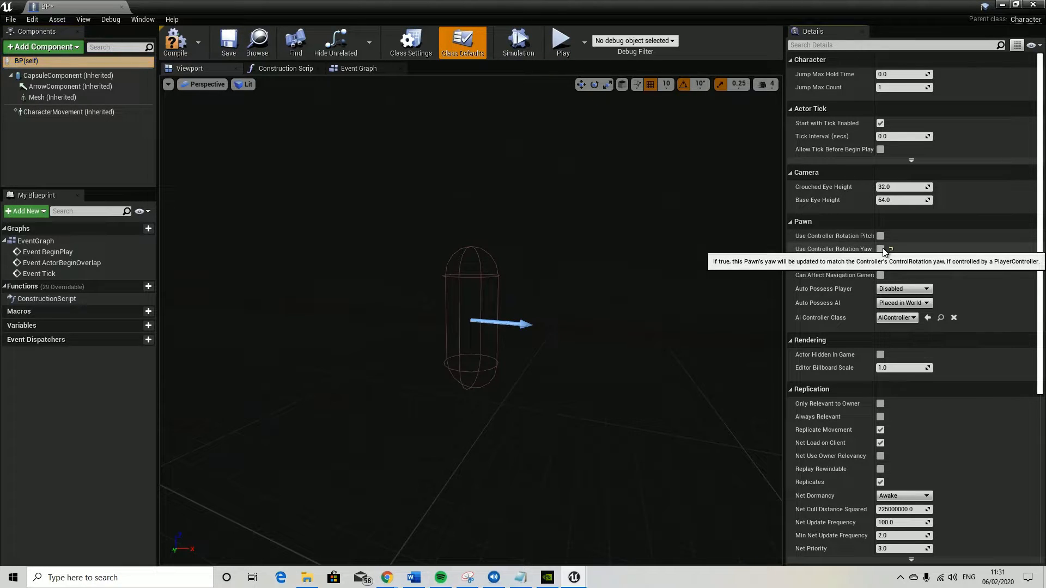
Step: Set the CharacterMovement component's Max Walk Speed to 800
{"action": "left_click", "coordinate": [56, 111]}
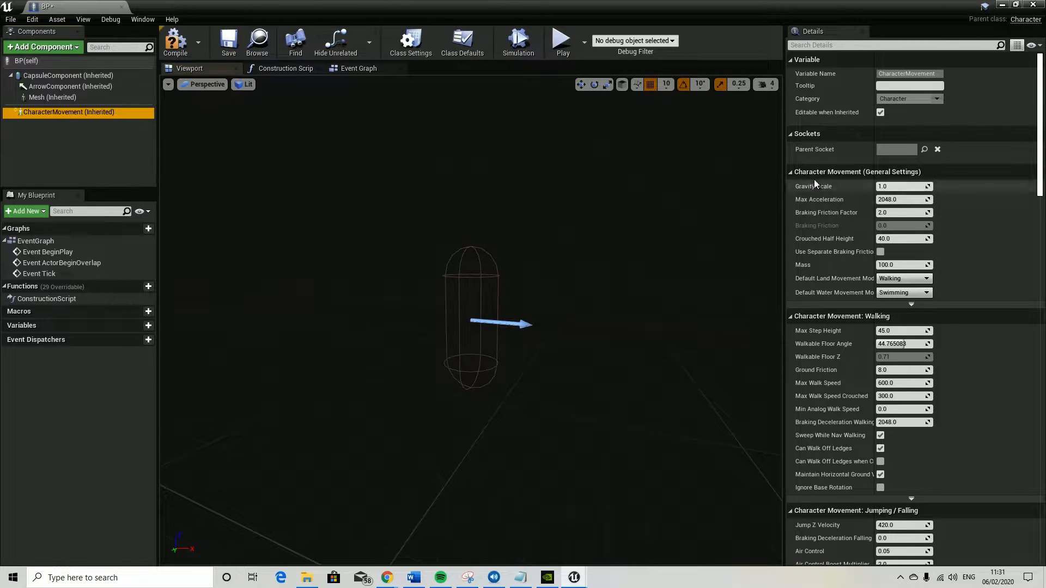
{"action": "scroll", "coordinate": [882, 305], "scroll_direction": "down", "scroll_amount": 3}
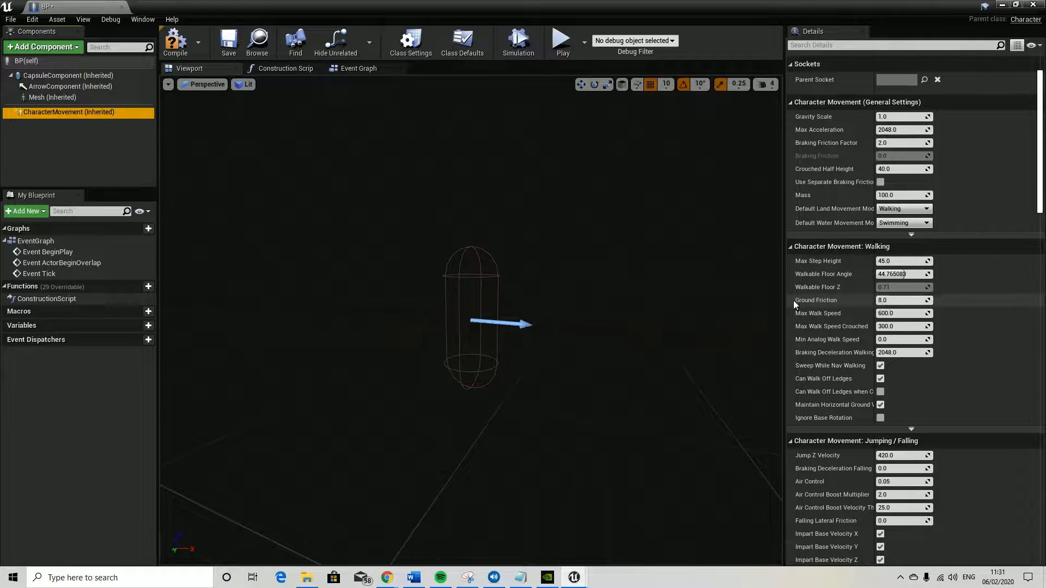
{"action": "left_click", "coordinate": [901, 313]}
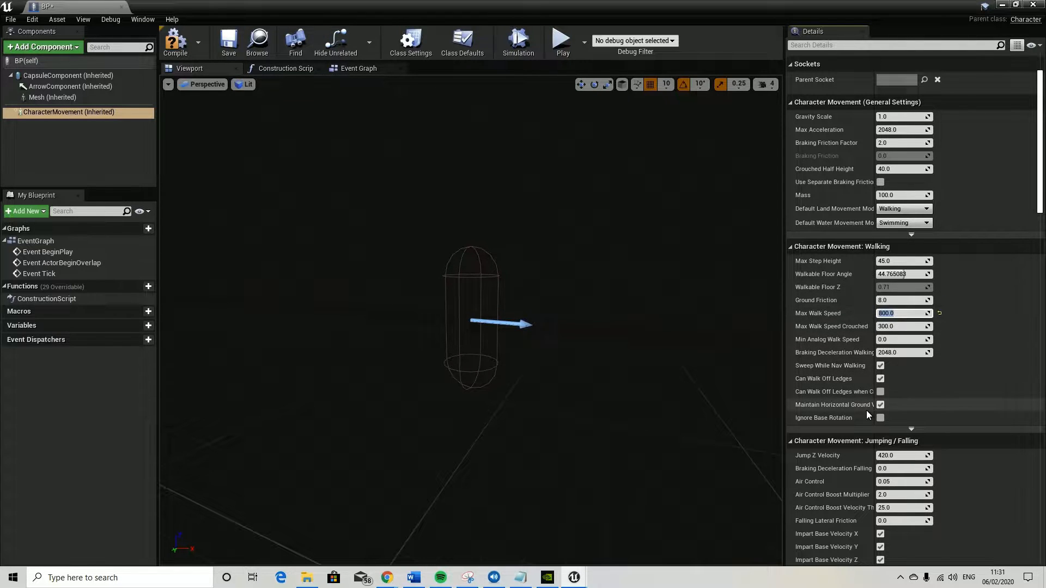
Step: Enable Orient Rotation to Movement in the CharacterMovement component's rotation settings
{"action": "scroll", "coordinate": [865, 410], "scroll_direction": "down", "scroll_amount": 5}
{"action": "scroll", "coordinate": [866, 410], "scroll_direction": "down", "scroll_amount": 12}
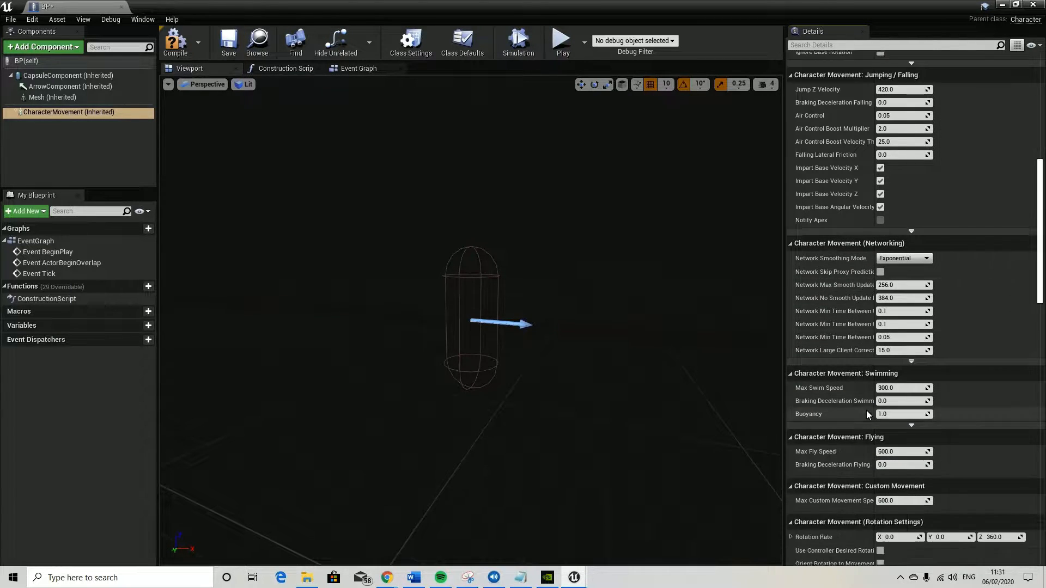
{"action": "scroll", "coordinate": [866, 410], "scroll_direction": "down", "scroll_amount": 4}
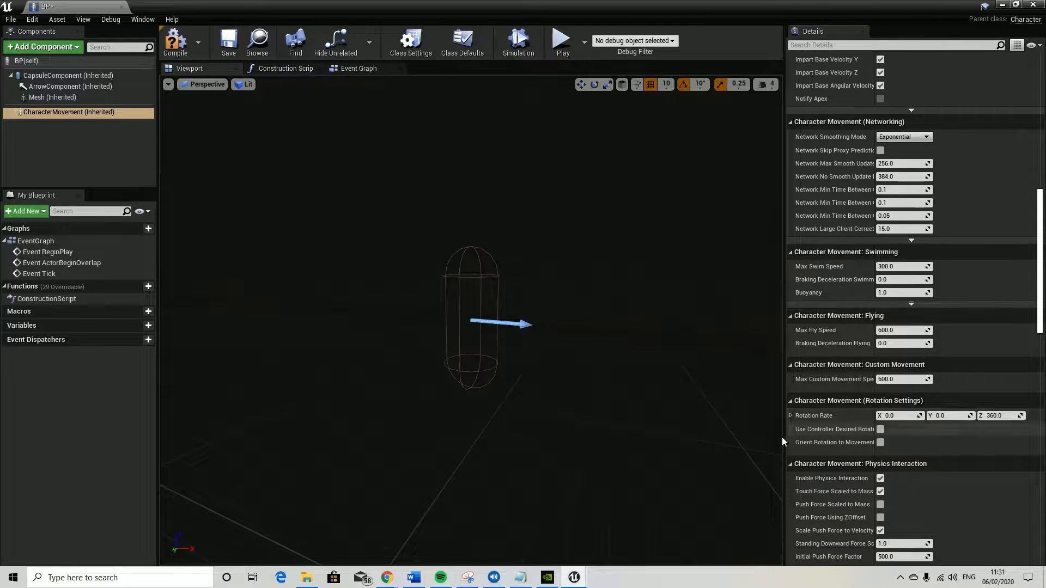
{"action": "left_click", "coordinate": [880, 443]}
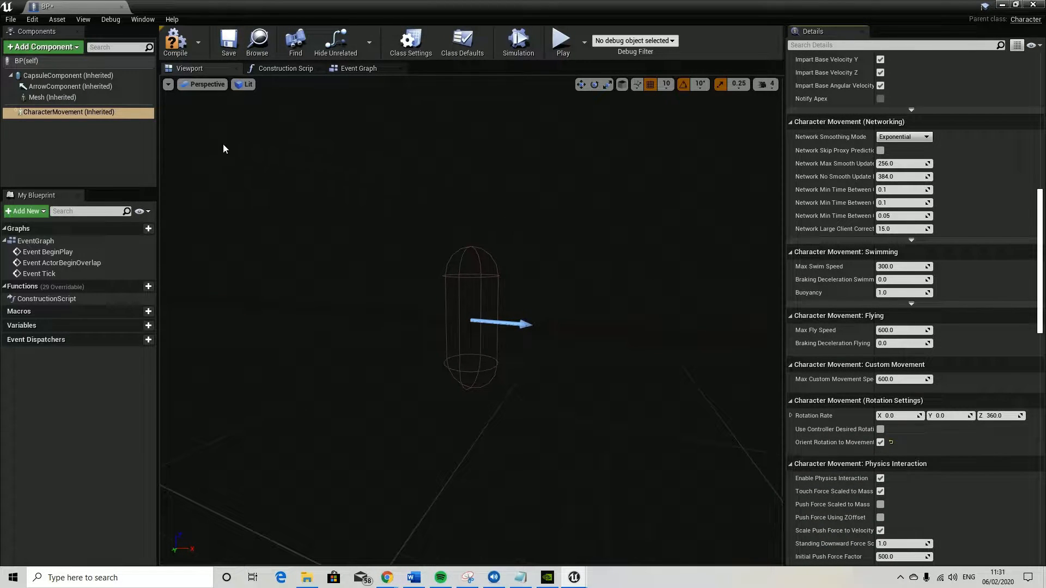
Step: Assign the T-Pose__1_ skeletal mesh to the character's inherited Mesh component
{"action": "left_click", "coordinate": [61, 98]}
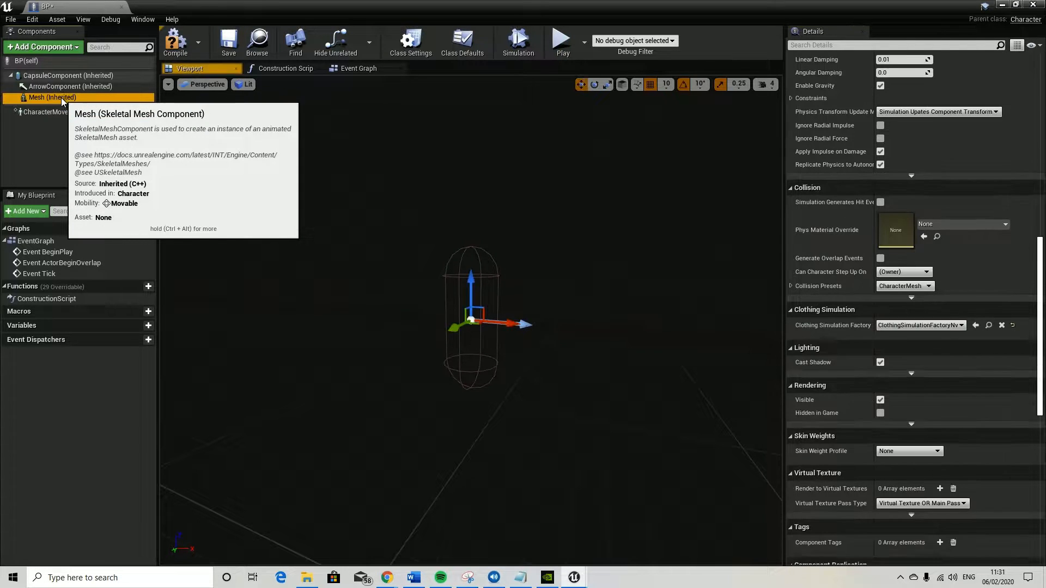
{"action": "scroll", "coordinate": [919, 251], "scroll_direction": "up", "scroll_amount": 3}
{"action": "scroll", "coordinate": [918, 247], "scroll_direction": "up", "scroll_amount": 8}
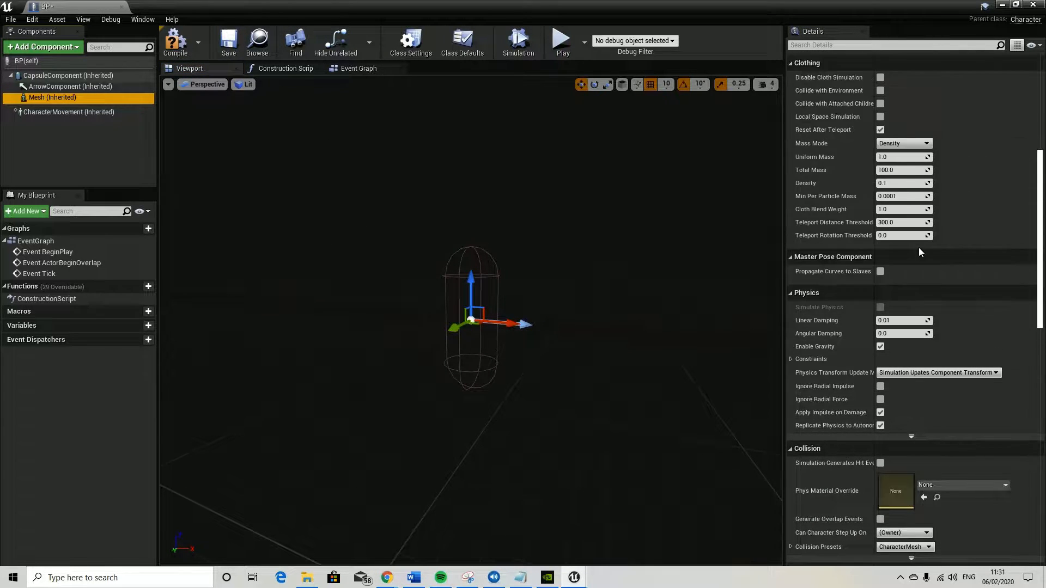
{"action": "left_click", "coordinate": [939, 246]}
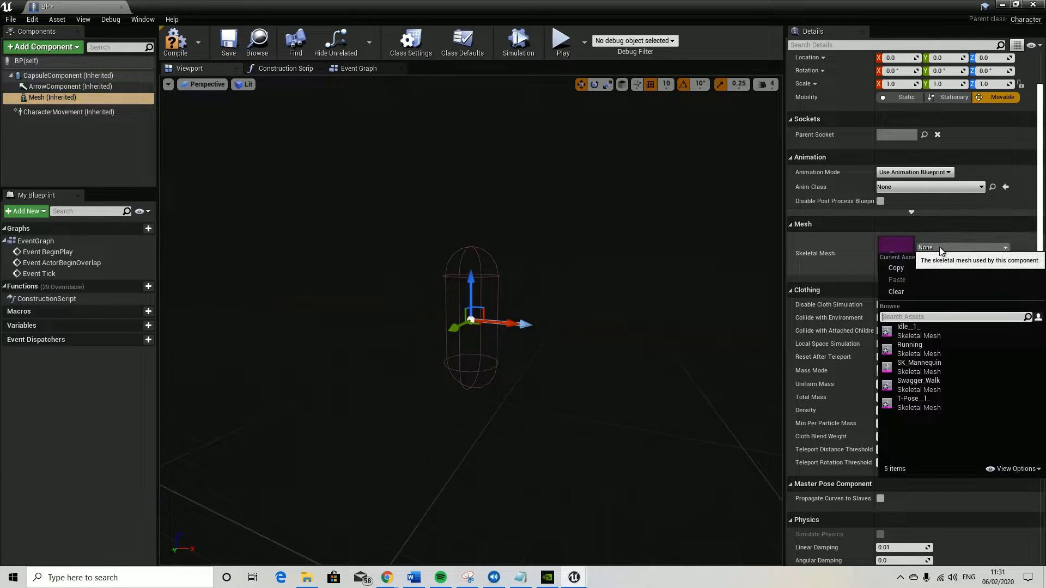
{"action": "left_click", "coordinate": [914, 406]}
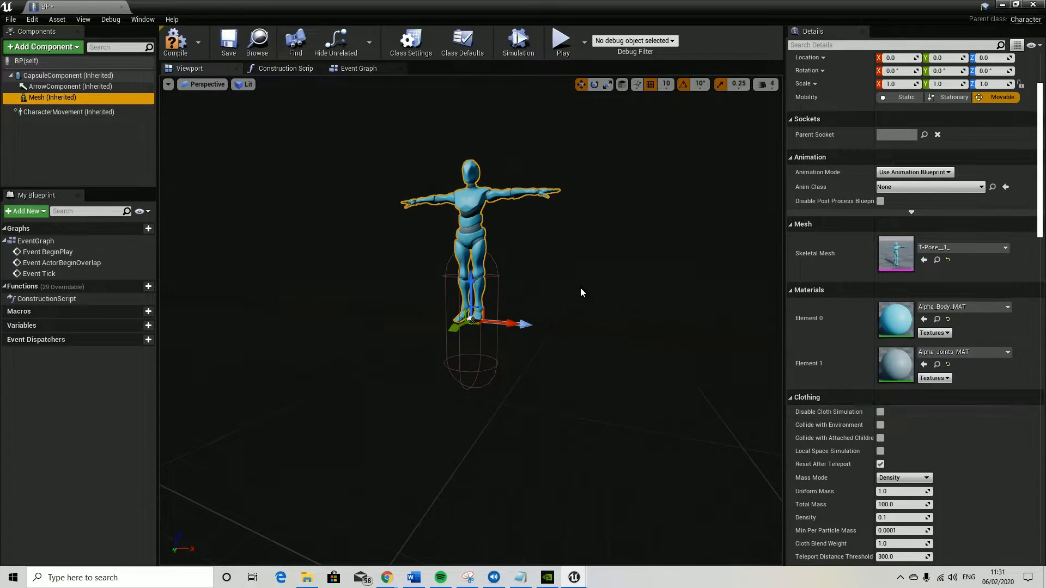
Step: Lower the character mesh into the capsule to Z location -90 and set its Z rotation to -90°
{"action": "left_click_drag", "start_coordinate": [477, 285], "coordinate": [479, 348]}
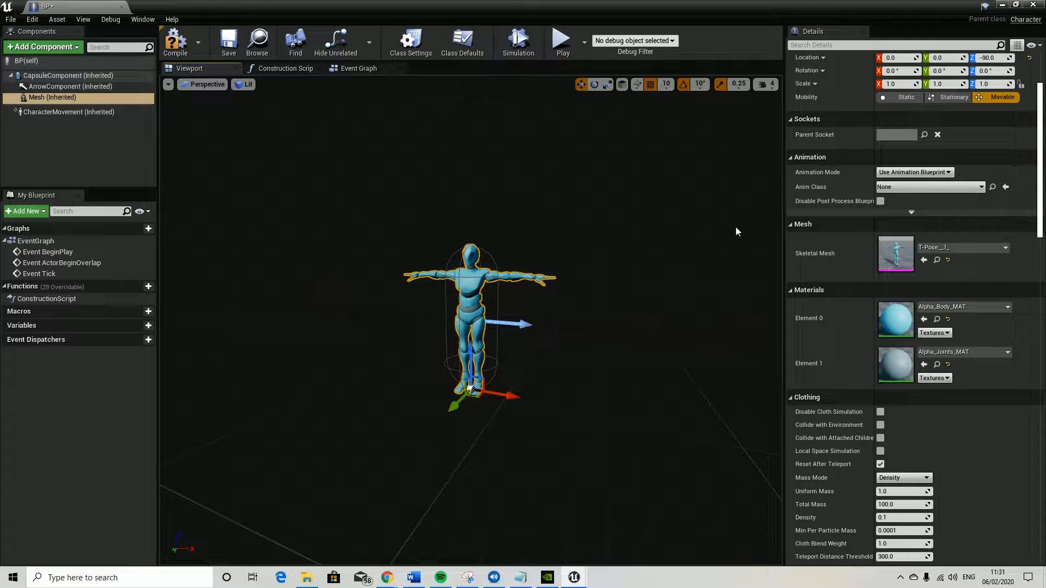
{"action": "scroll", "coordinate": [910, 177], "scroll_direction": "up", "scroll_amount": 2}
{"action": "left_click", "coordinate": [986, 123]}
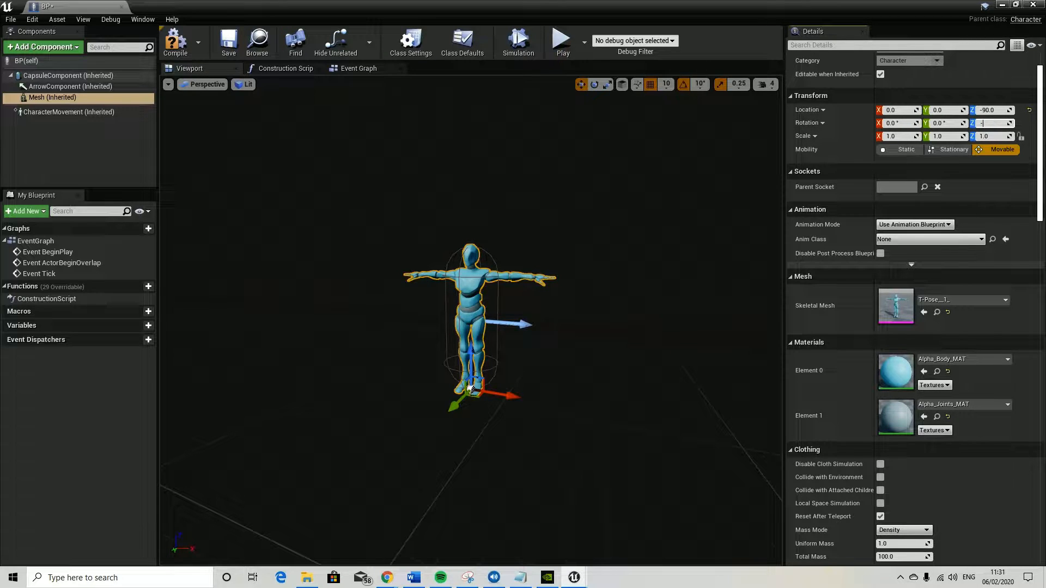
{"action": "key", "text": "Return"}
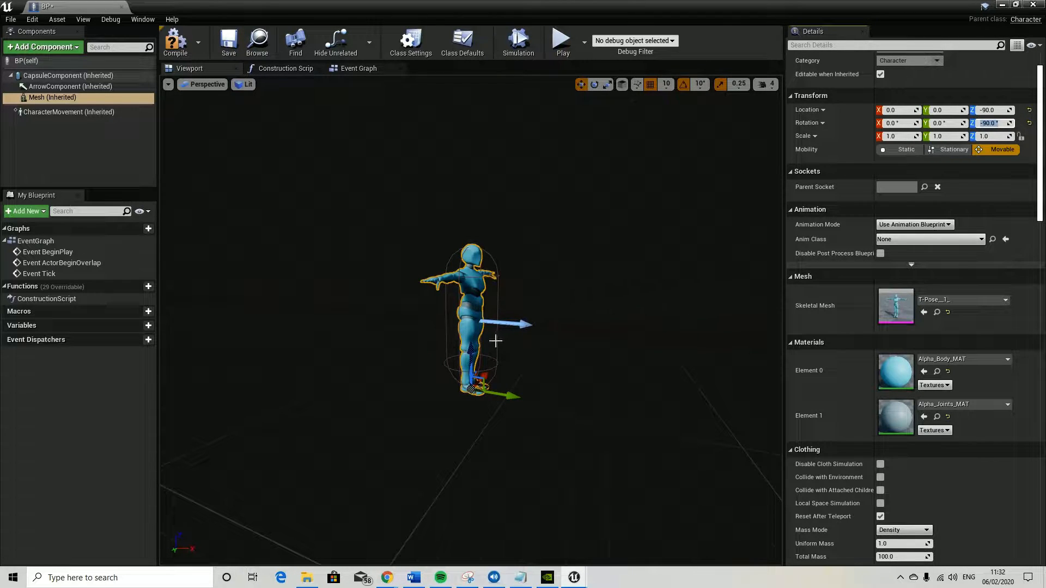
Step: Add a Spring Arm component as a child of the Mesh component
{"action": "left_click", "coordinate": [49, 48]}
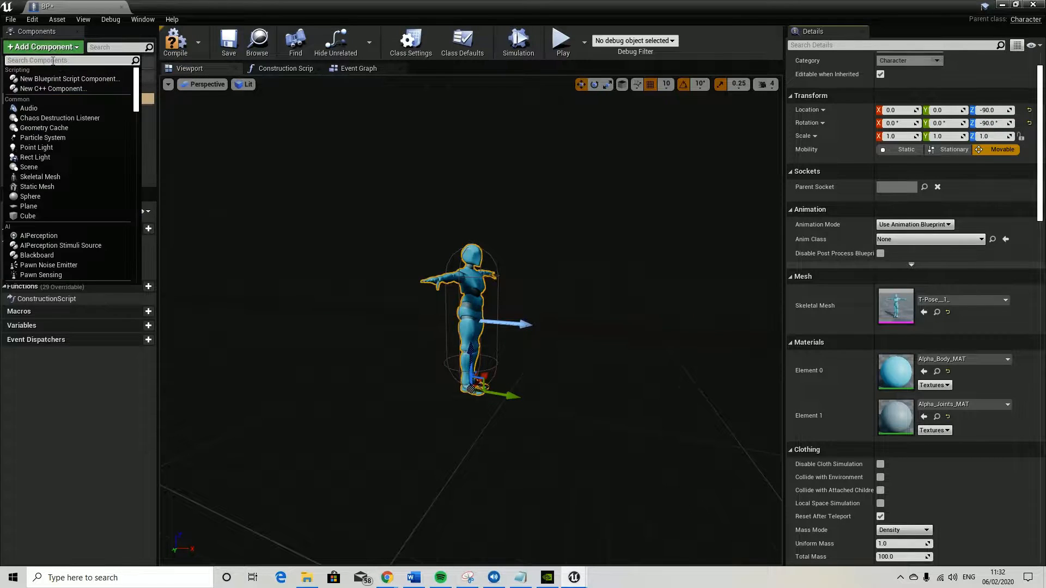
{"action": "type", "text": "spring"}
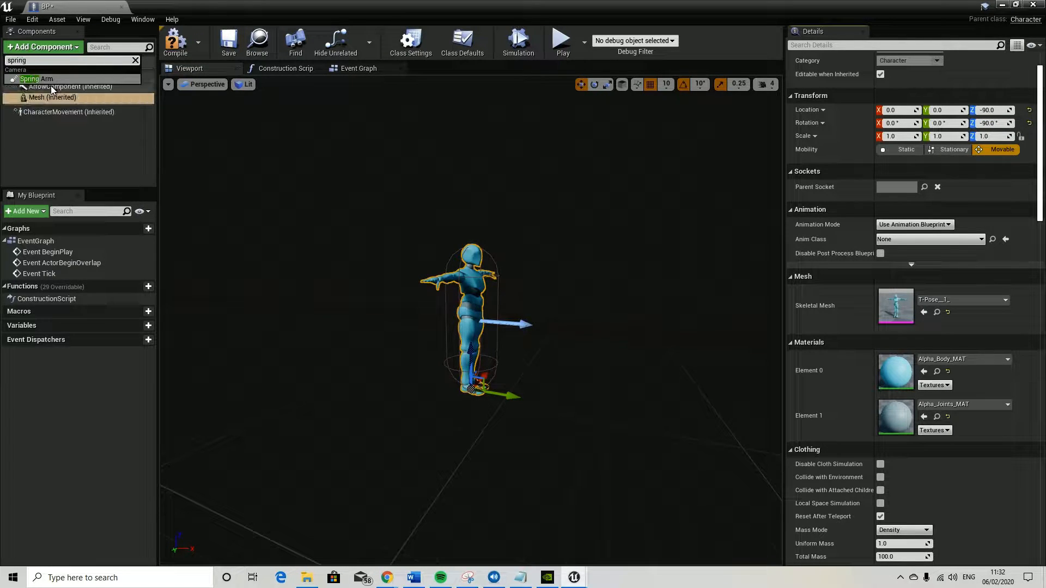
{"action": "key", "text": "Return"}
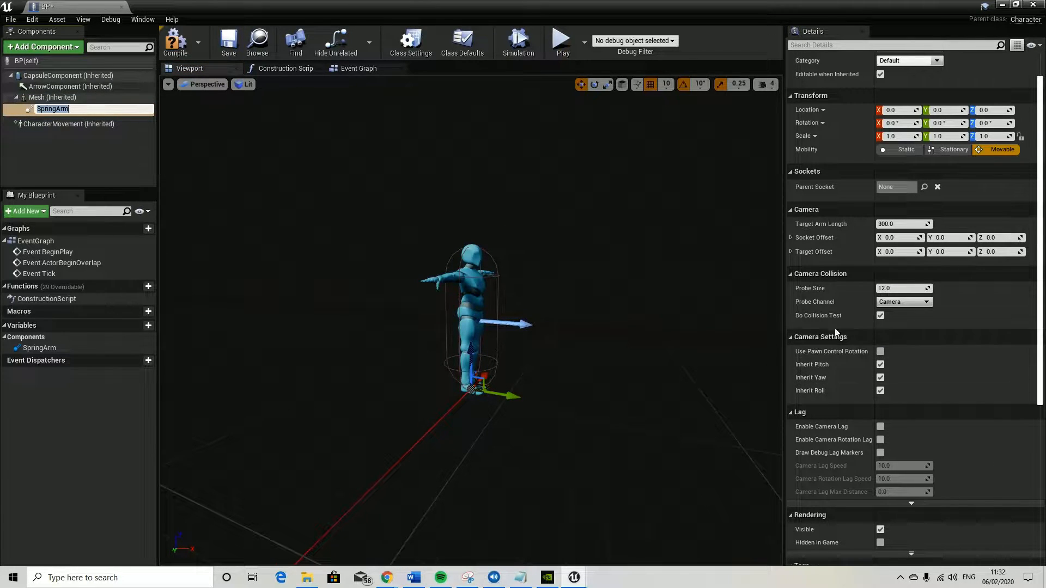
Step: Enable Use Pawn Control Rotation on the spring arm and raise it to Z location 100
{"action": "left_click", "coordinate": [880, 352]}
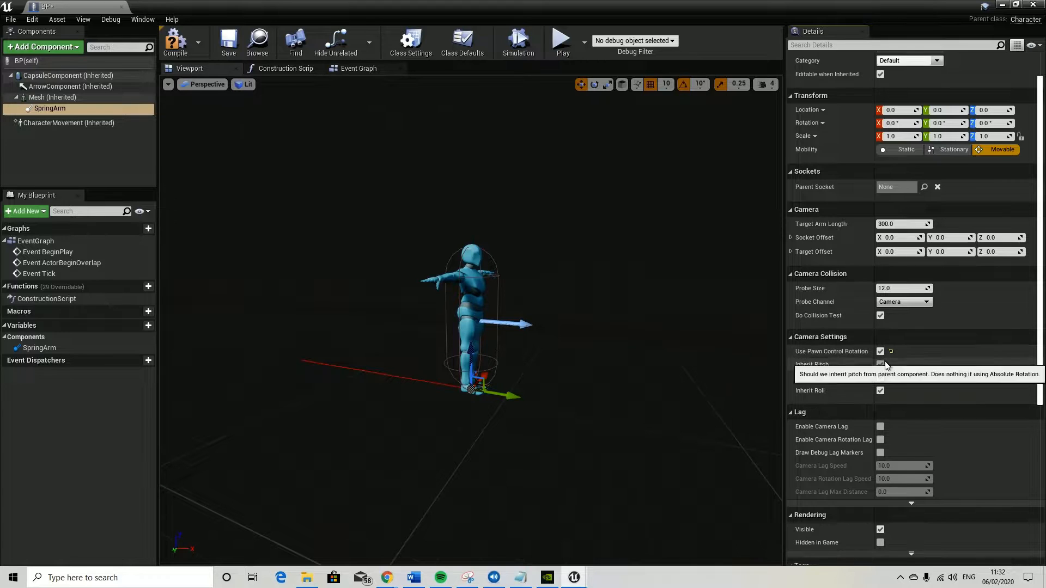
{"action": "left_click_drag", "start_coordinate": [473, 351], "coordinate": [482, 267]}
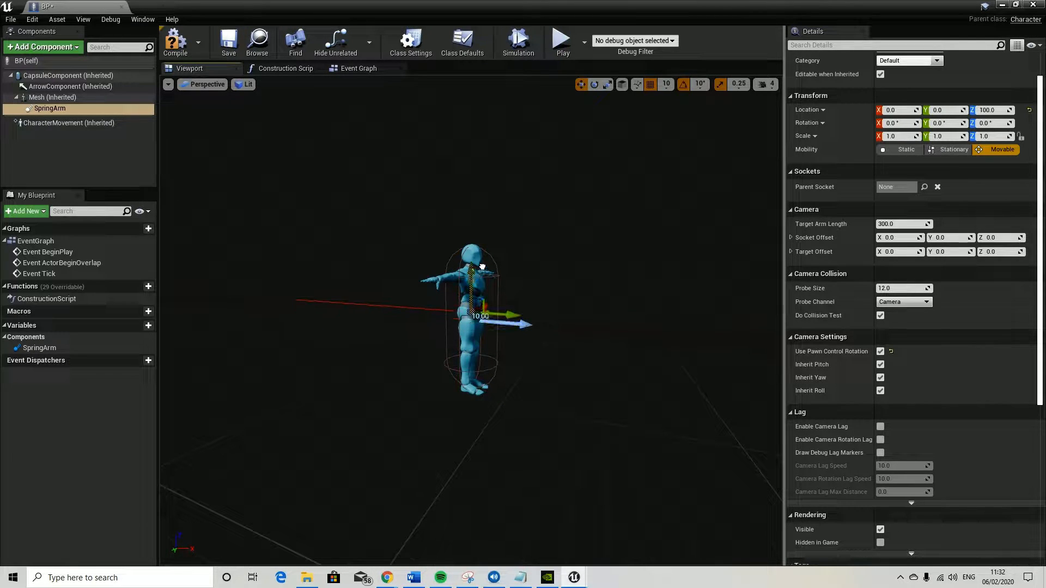
Step: Add a Camera component as a child of the SpringArm and keep its default name
{"action": "left_click", "coordinate": [51, 112]}
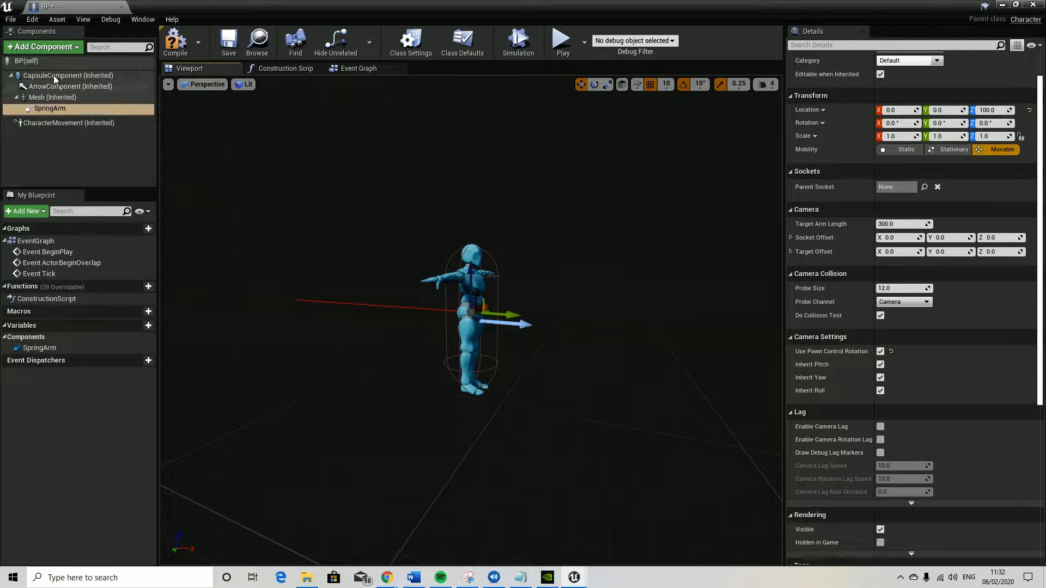
{"action": "left_click", "coordinate": [64, 48]}
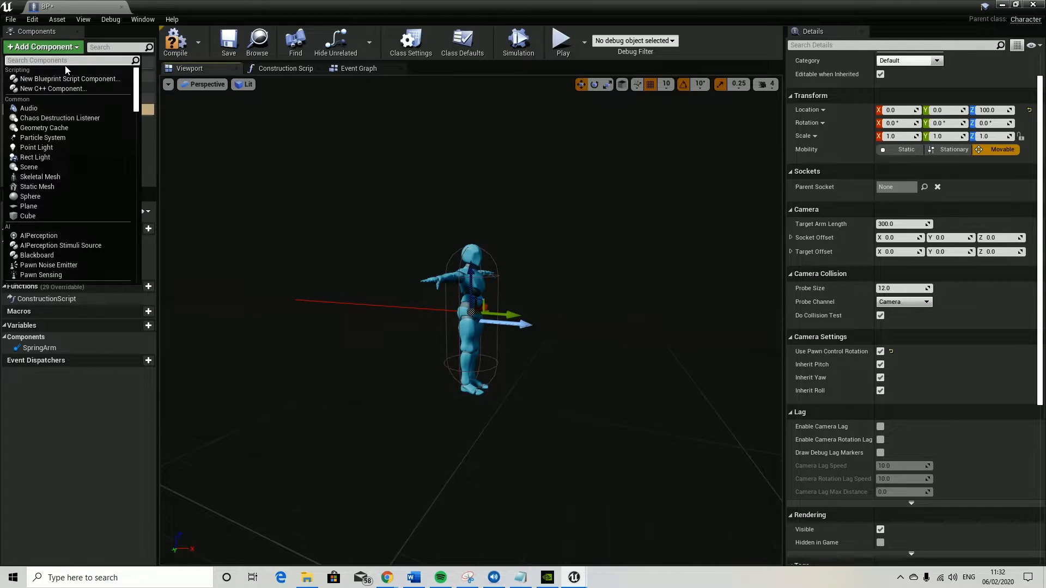
{"action": "type", "text": "camera"}
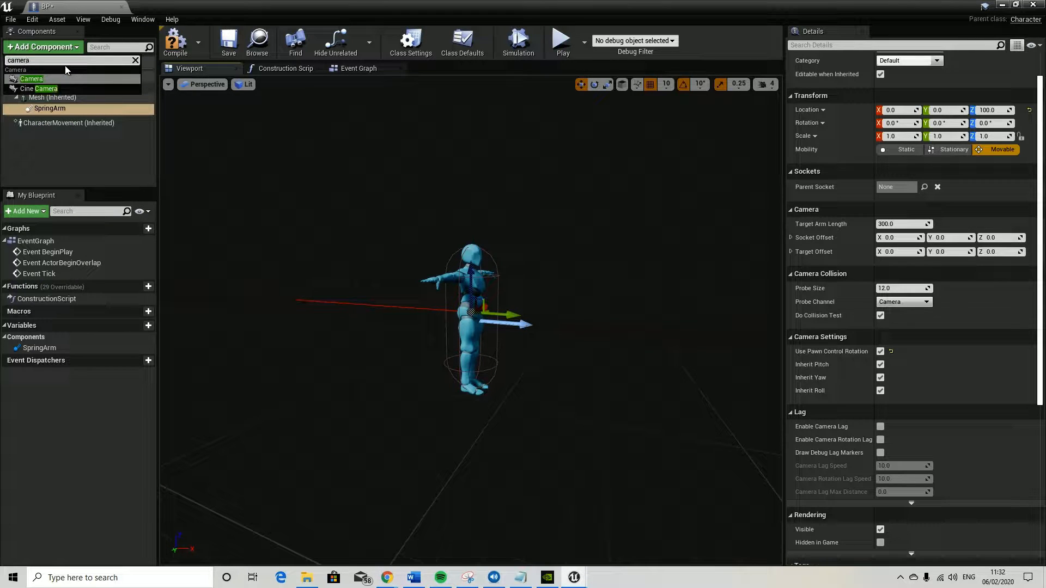
{"action": "key", "text": "Return"}
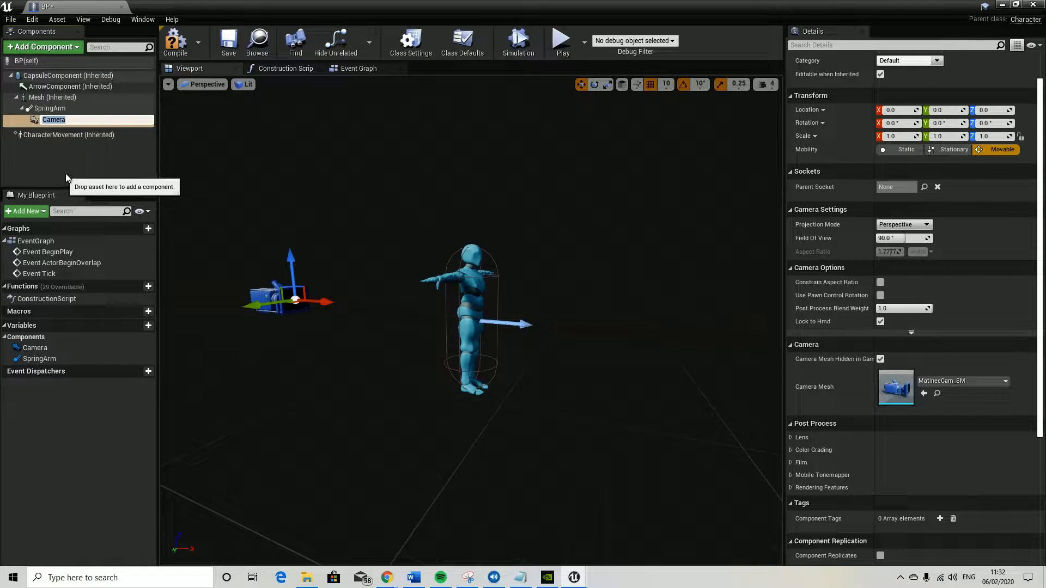
{"action": "key", "text": "Return"}
Step: Compile and save the BP character blueprint, and close its editor
{"action": "left_click", "coordinate": [183, 52]}
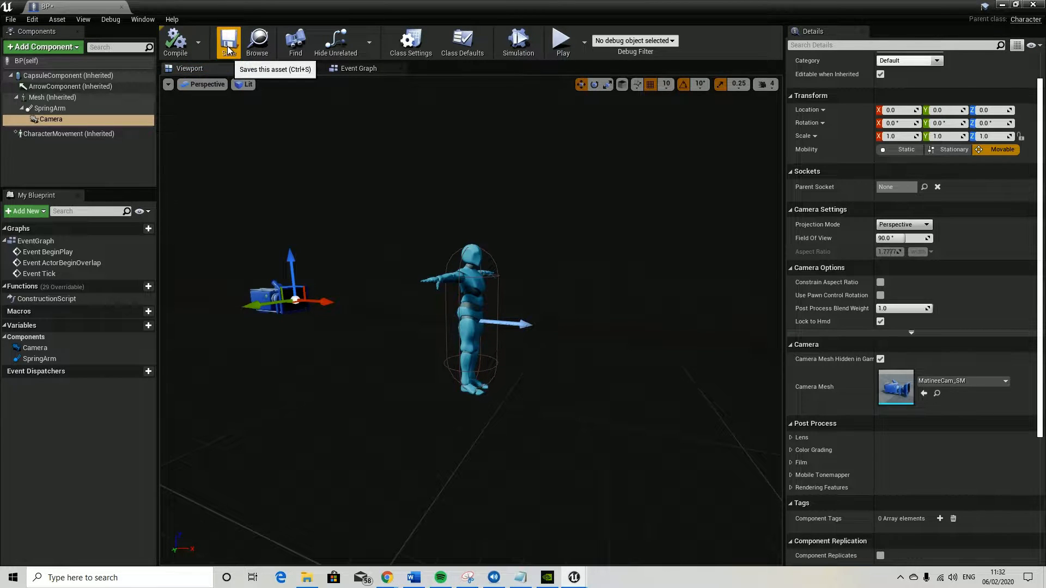
{"action": "left_click", "coordinate": [228, 50]}
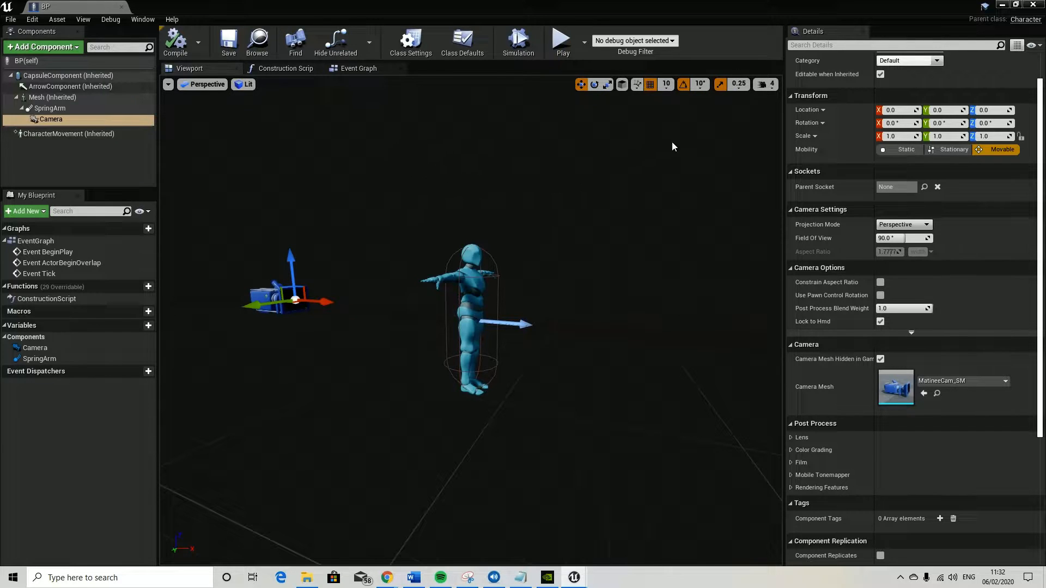
{"action": "left_click", "coordinate": [121, 6]}
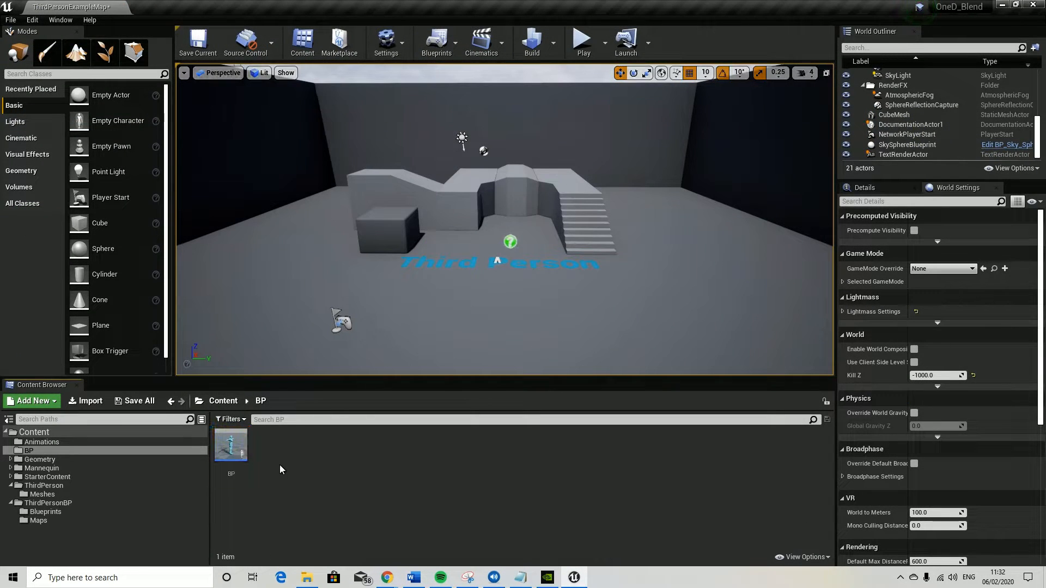
Step: Create an Animation Blueprint targeting T-Pose__1__Skeleton in the BP folder and name it AnimBlue
{"action": "right_click", "coordinate": [267, 453]}
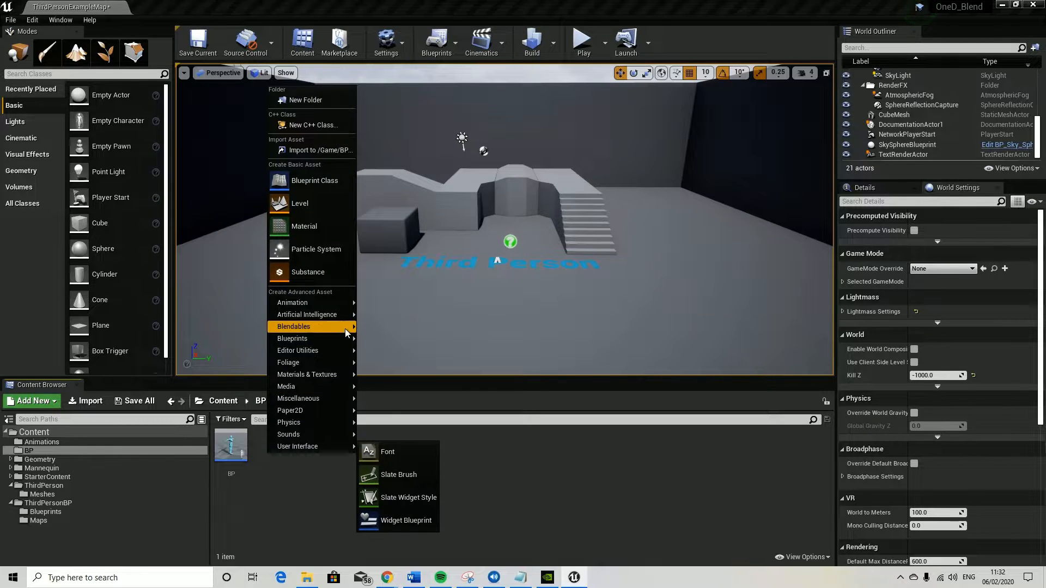
{"action": "mouse_move", "coordinate": [340, 303]}
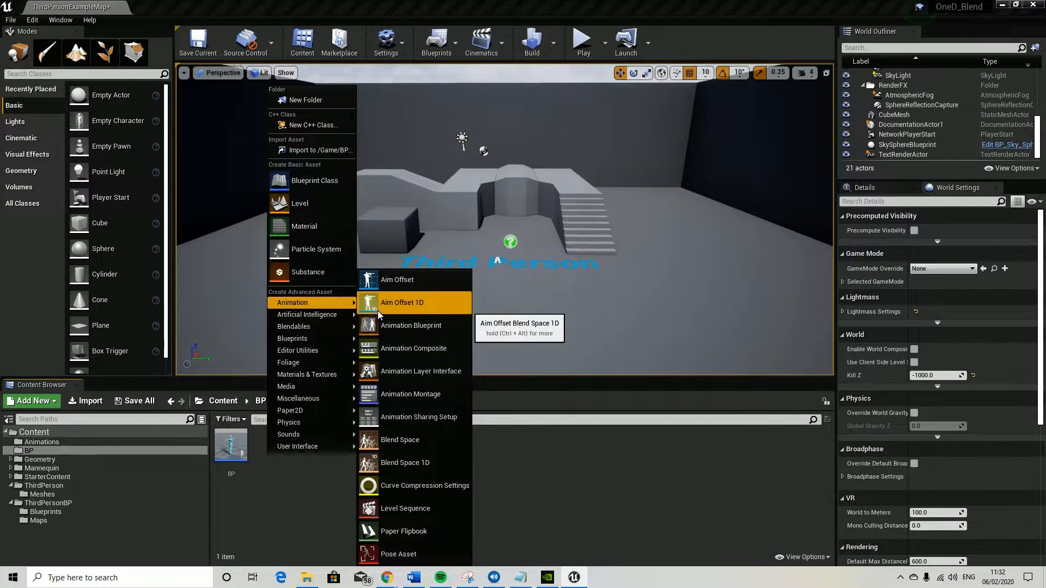
{"action": "left_click", "coordinate": [403, 326]}
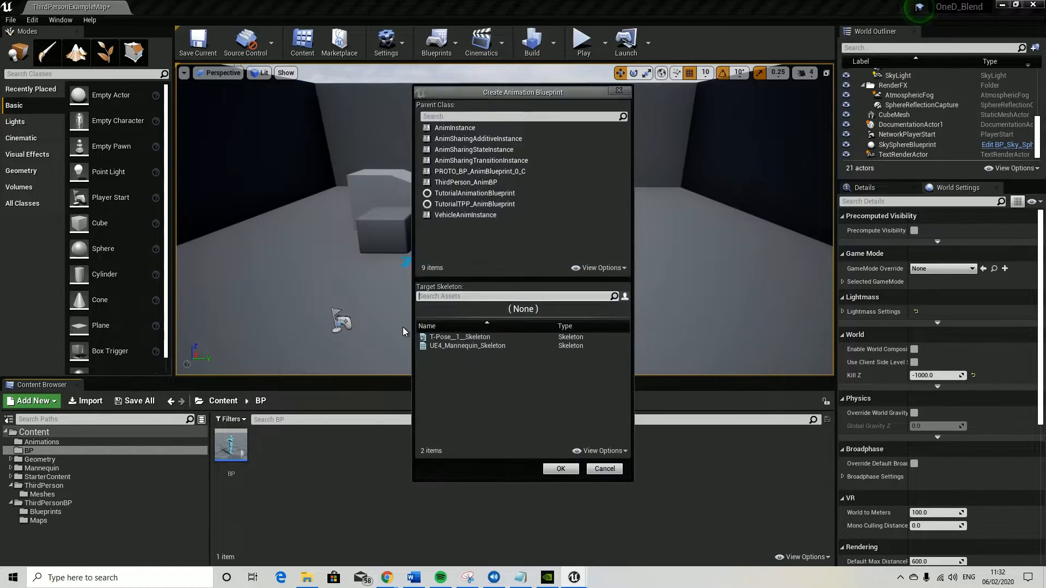
{"action": "left_click", "coordinate": [455, 337]}
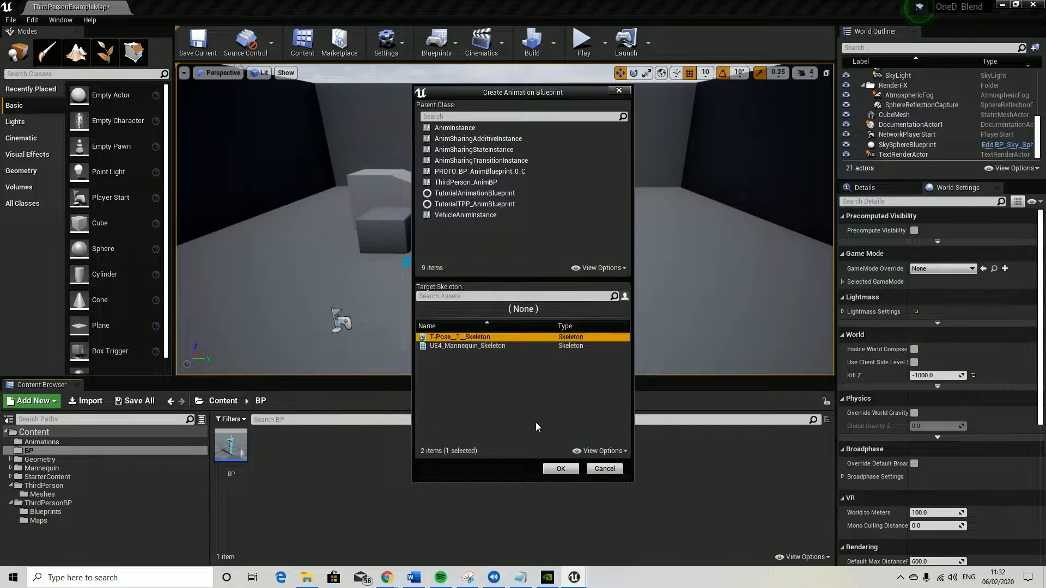
{"action": "left_click", "coordinate": [560, 469]}
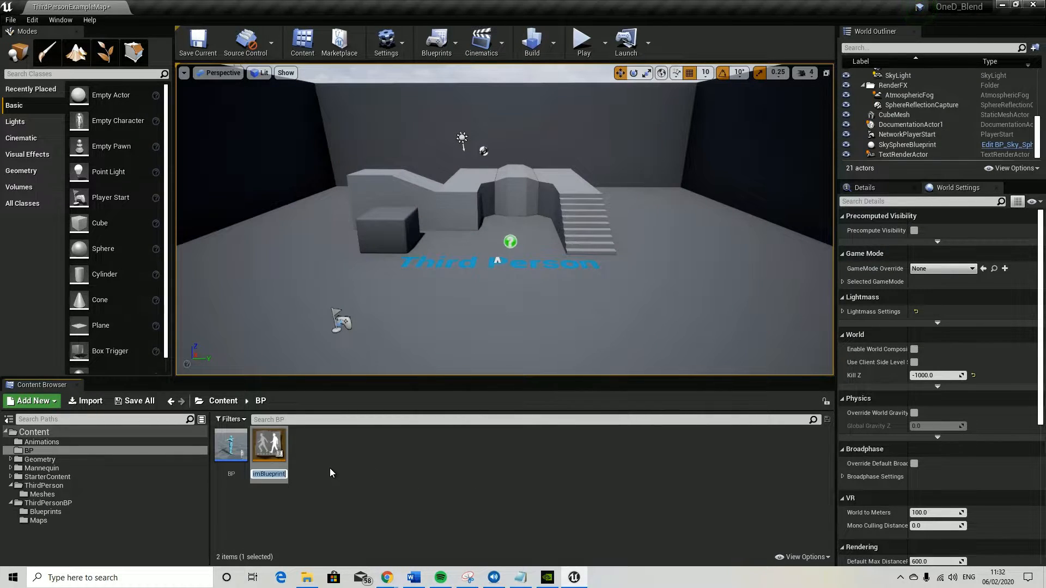
{"action": "type", "text": "AnimBlue"}
{"action": "key", "text": "Return"}
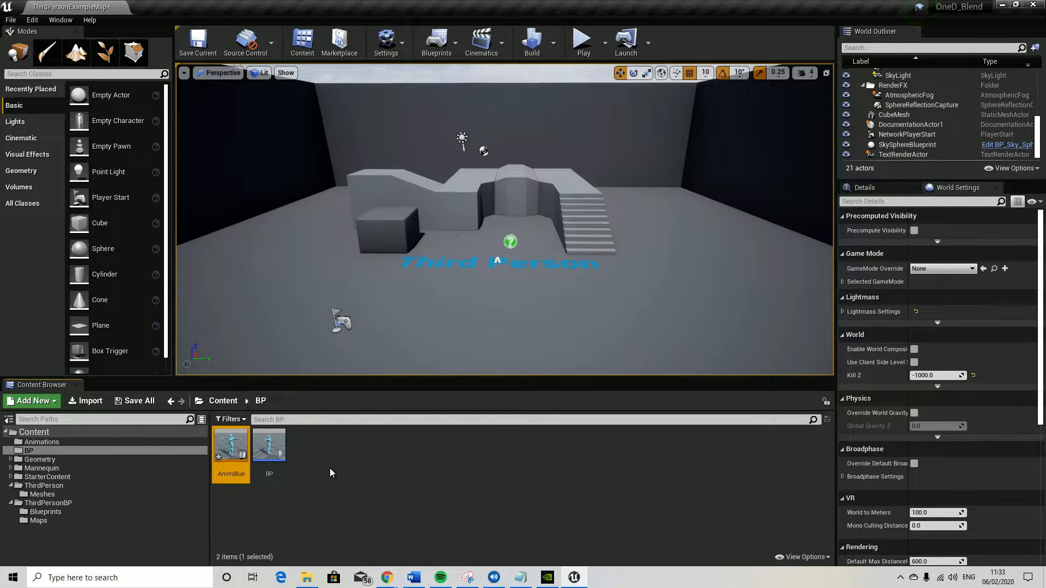
{"action": "left_click", "coordinate": [329, 468]}
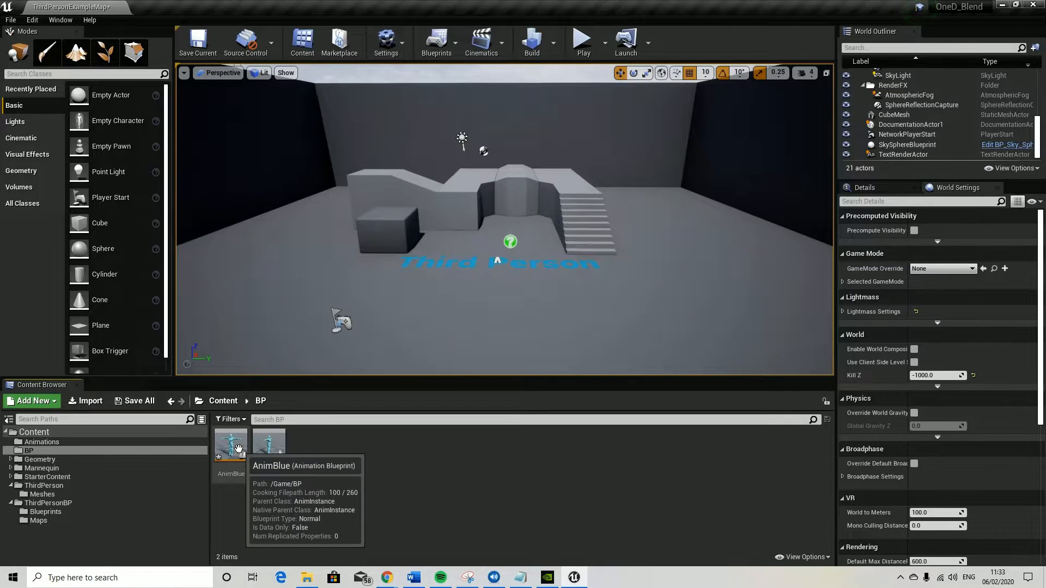
Step: Open the BP character blueprint and set its Mesh component's Anim Class to AnimBlue
{"action": "double_click", "coordinate": [269, 444]}
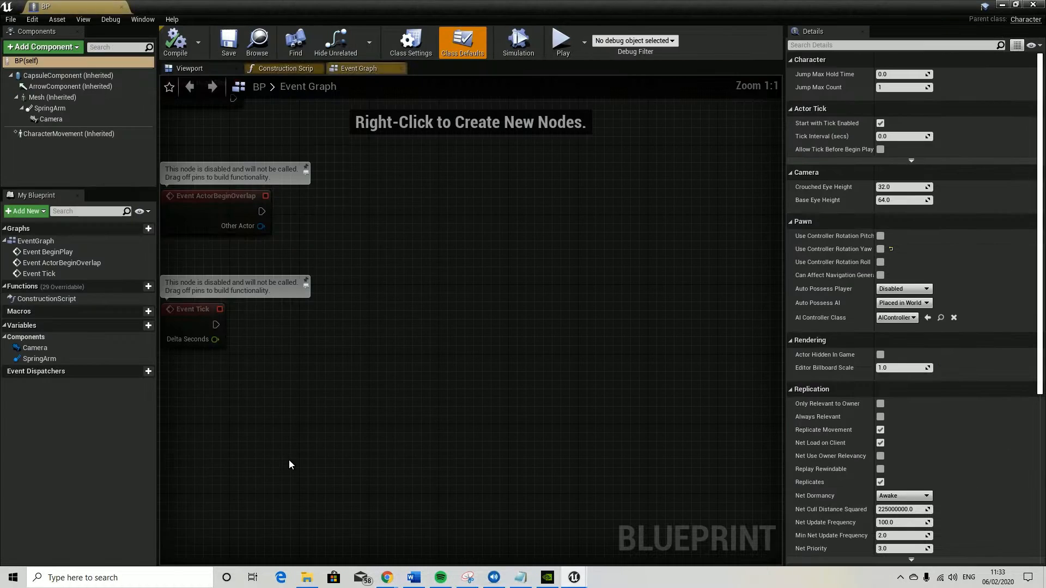
{"action": "left_click", "coordinate": [80, 98]}
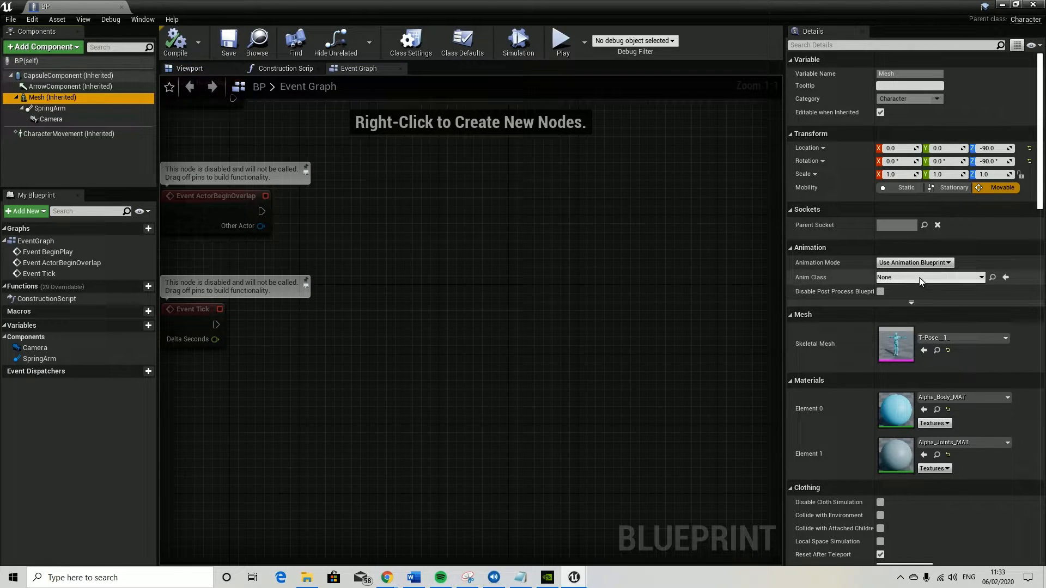
{"action": "left_click", "coordinate": [915, 275]}
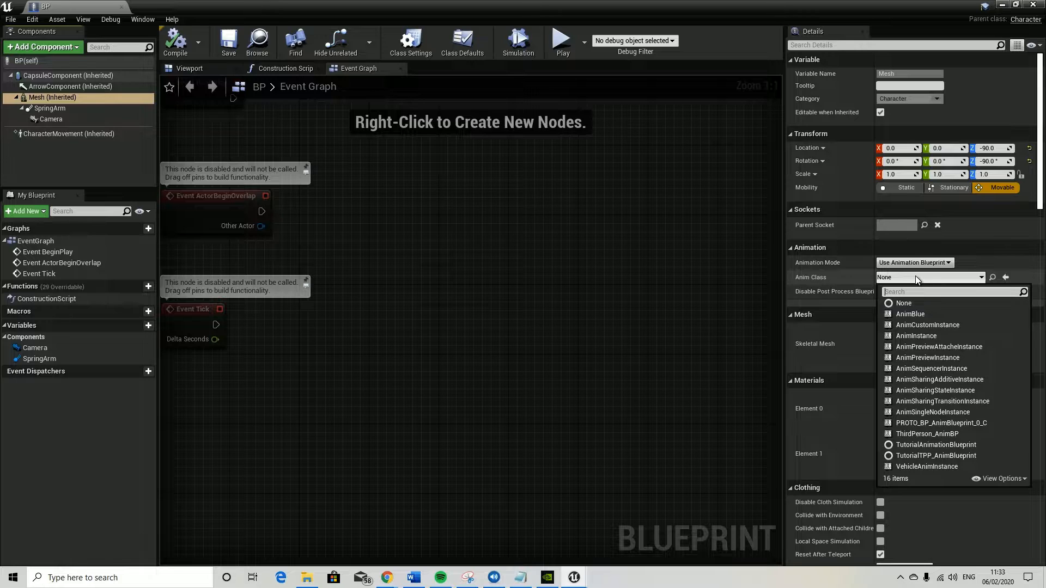
{"action": "left_click", "coordinate": [916, 312]}
Step: Compile and save the BP blueprint with its new Anim Class, and close its editor
{"action": "left_click", "coordinate": [175, 41]}
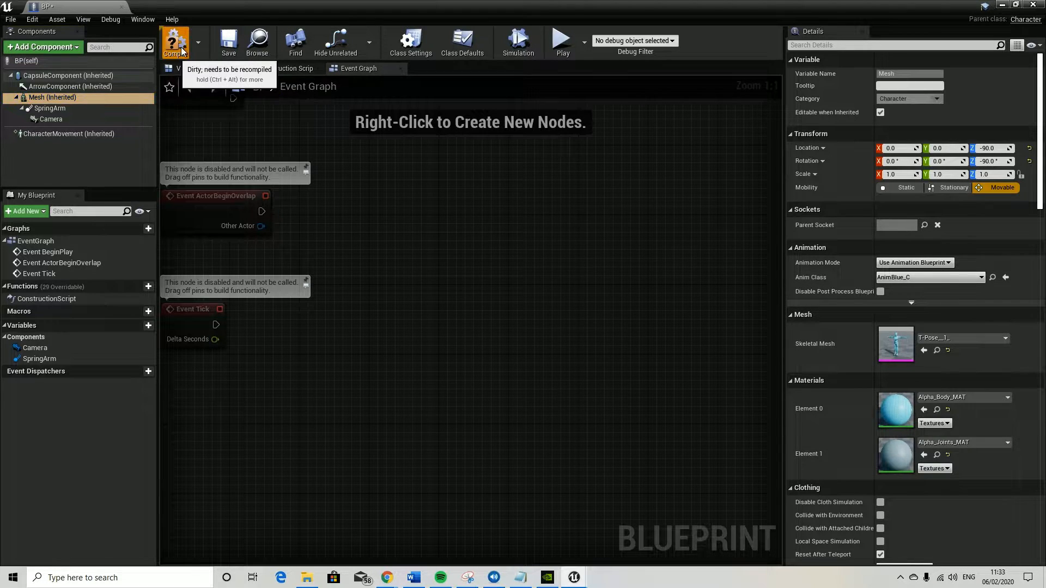
{"action": "left_click", "coordinate": [228, 40]}
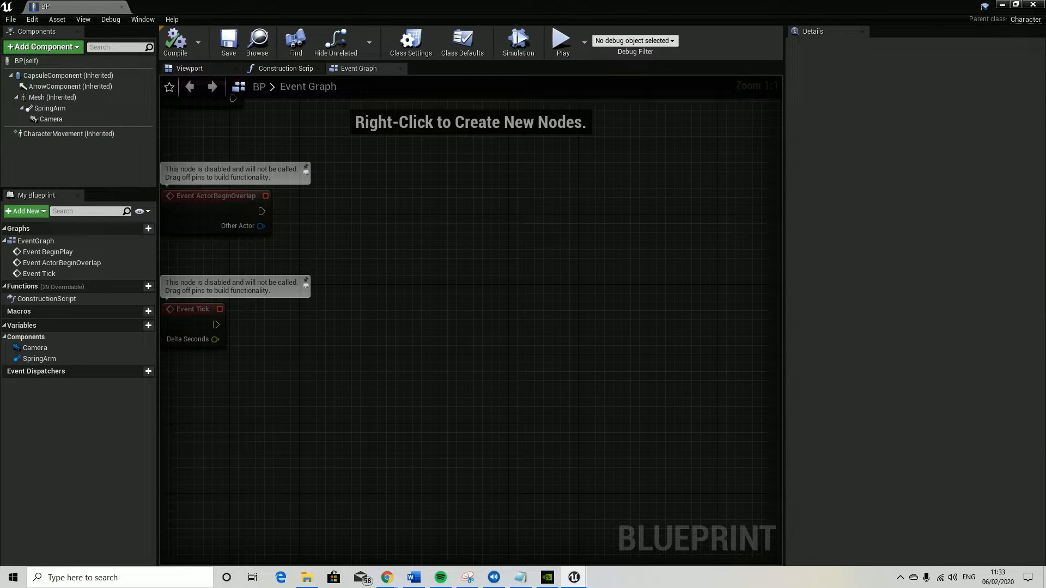
{"action": "left_click", "coordinate": [122, 7]}
{"action": "left_click", "coordinate": [344, 480]}
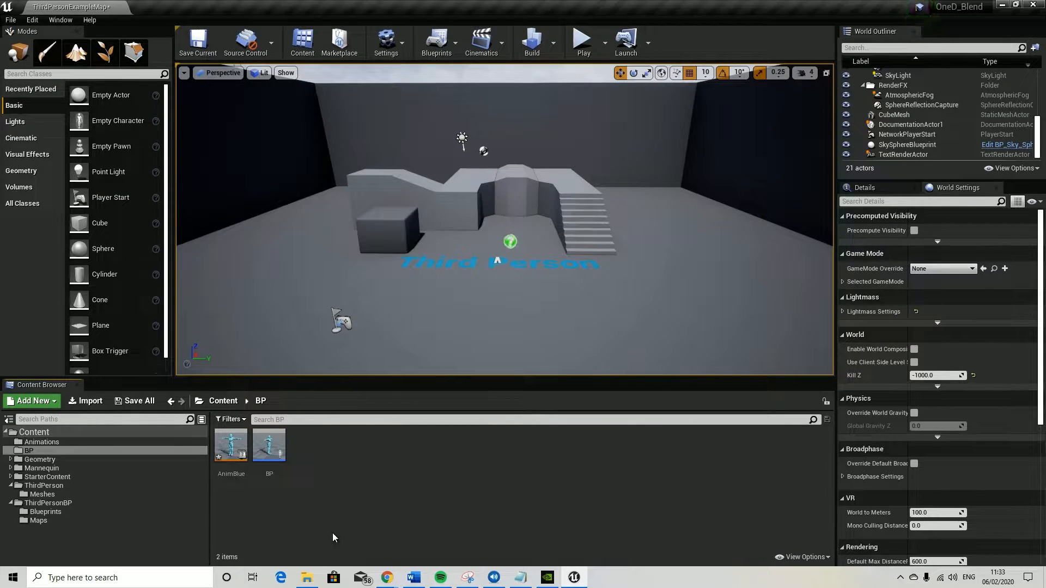
Step: Copy all Event Graph nodes from the ThirdPersonCharacter blueprint in ThirdPersonBP/Blueprints, and close its editor
{"action": "left_click", "coordinate": [73, 501]}
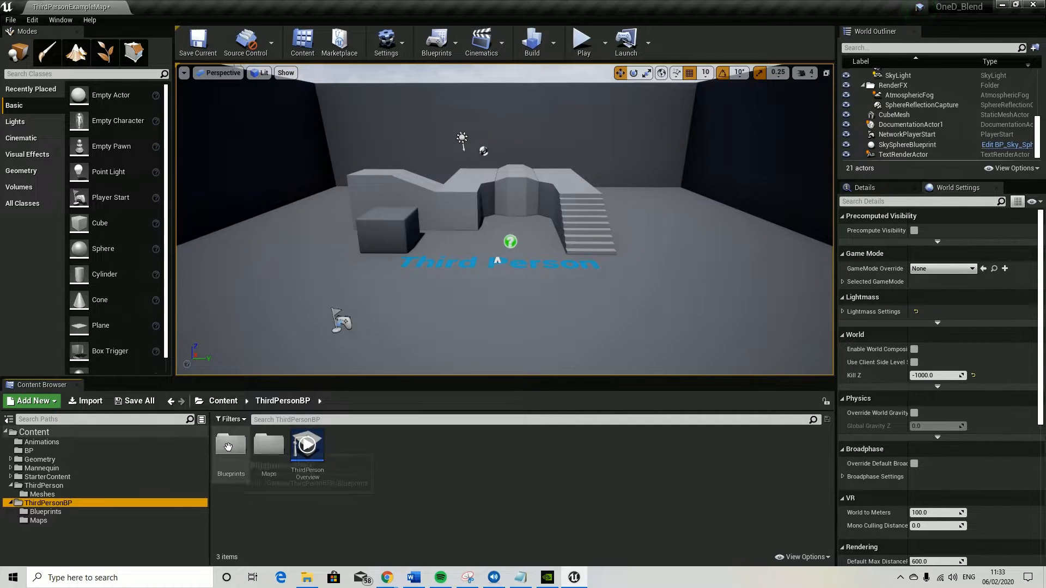
{"action": "double_click", "coordinate": [229, 445]}
{"action": "double_click", "coordinate": [228, 447]}
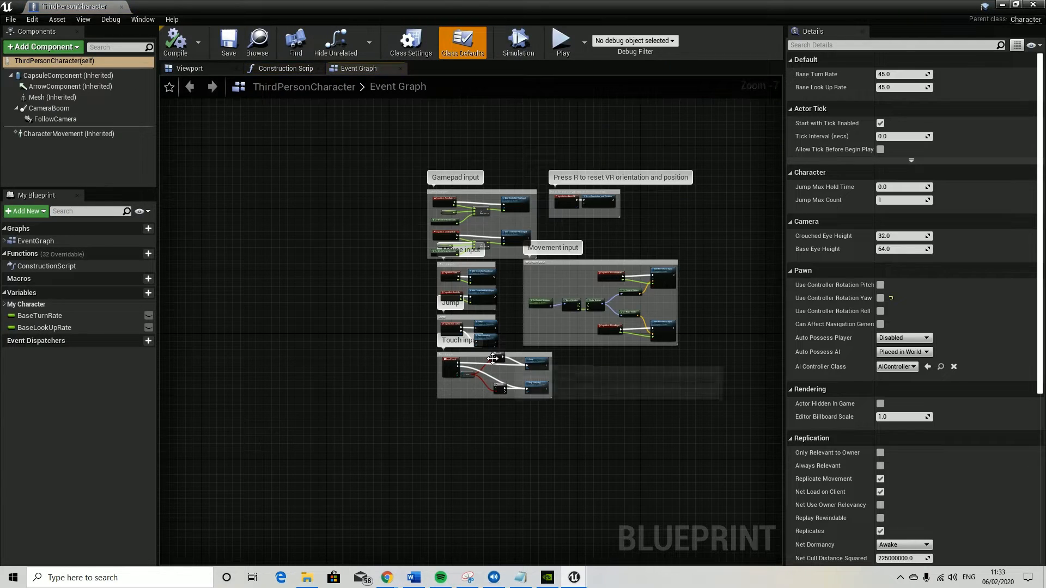
{"action": "left_click_drag", "start_coordinate": [353, 466], "coordinate": [735, 131]}
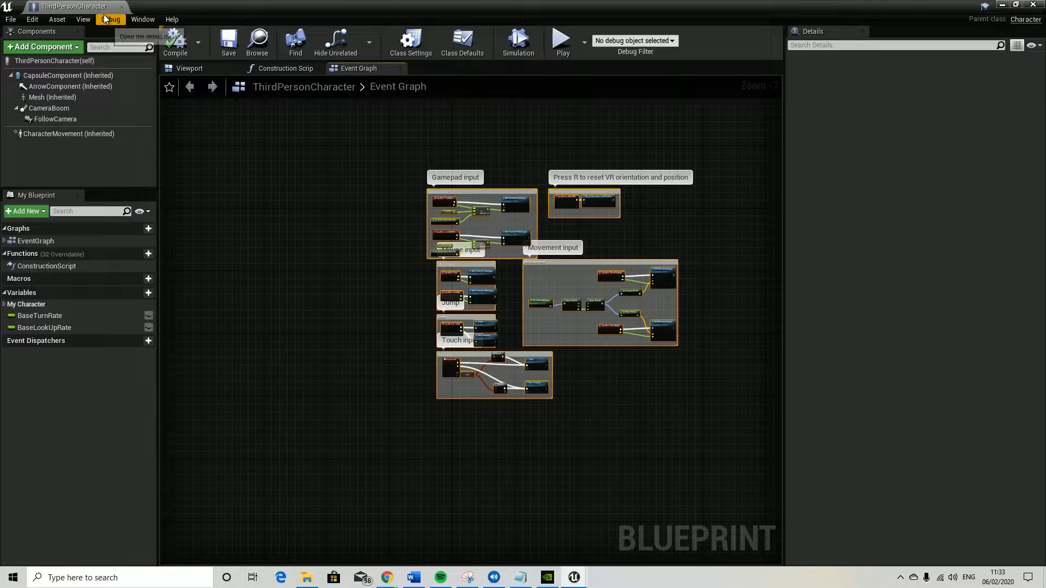
{"action": "left_click", "coordinate": [121, 6]}
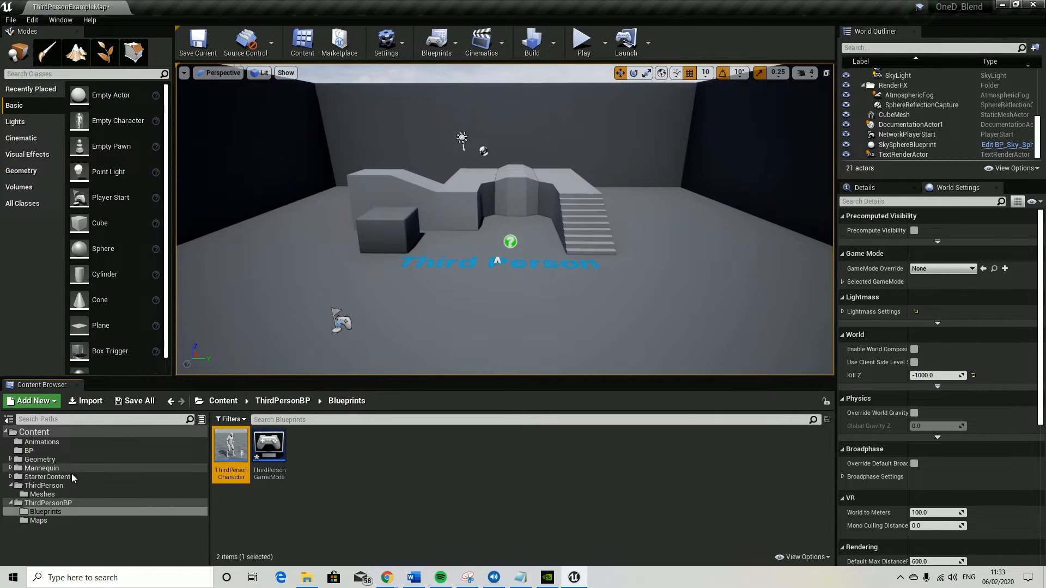
Step: Replace the three default event nodes in the BP blueprint's Event Graph with the copied ThirdPersonCharacter input nodes
{"action": "left_click", "coordinate": [64, 451]}
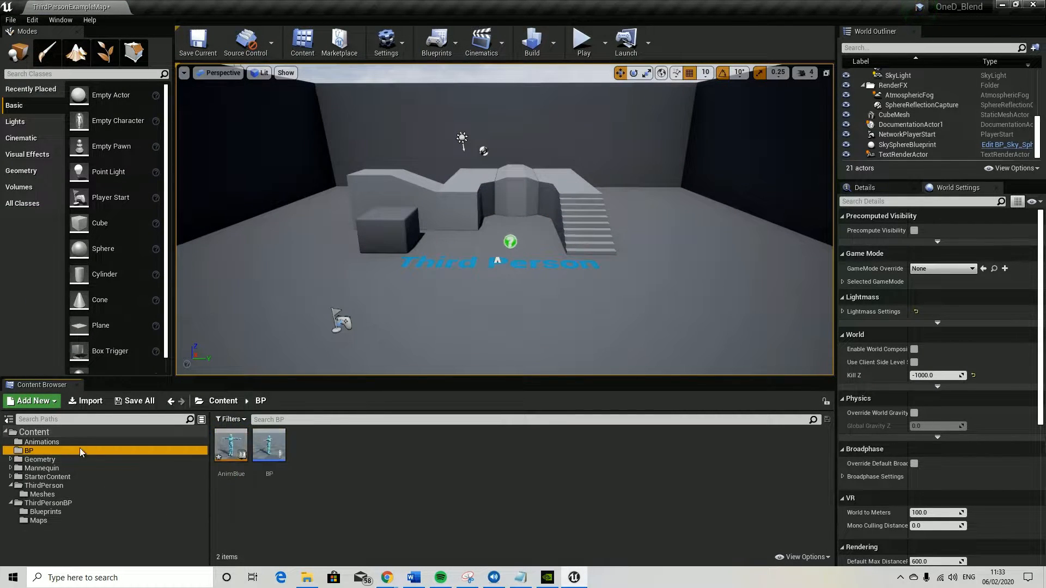
{"action": "double_click", "coordinate": [277, 457]}
{"action": "scroll", "coordinate": [286, 299], "scroll_direction": "down", "scroll_amount": 5}
{"action": "left_click_drag", "start_coordinate": [194, 335], "coordinate": [452, 159]}
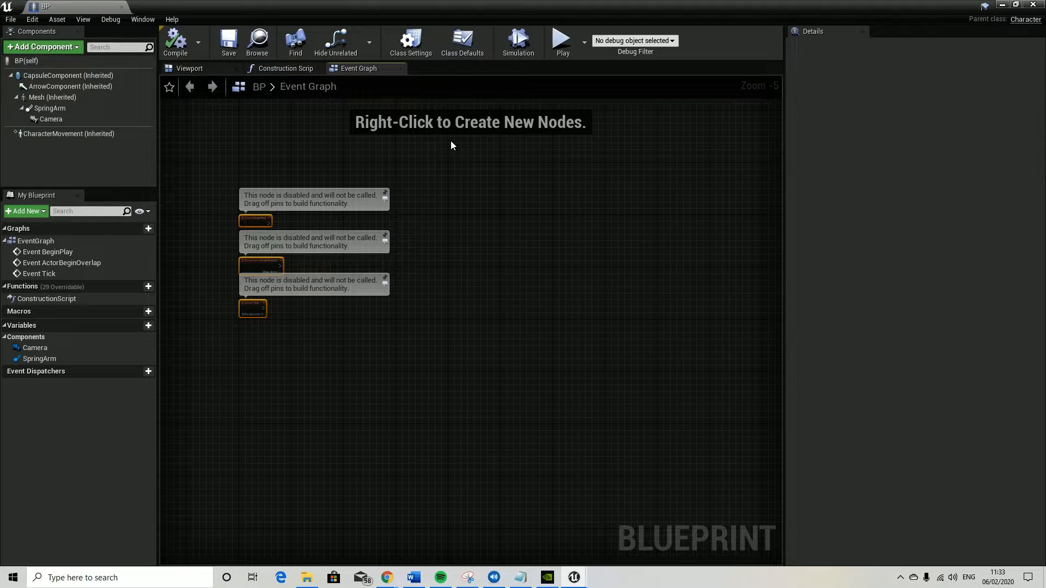
{"action": "key", "text": "Delete"}
{"action": "key", "text": "ctrl+v"}
{"action": "right_click_drag", "start_coordinate": [467, 177], "coordinate": [504, 433]}
{"action": "scroll", "coordinate": [445, 307], "scroll_direction": "up", "scroll_amount": 5}
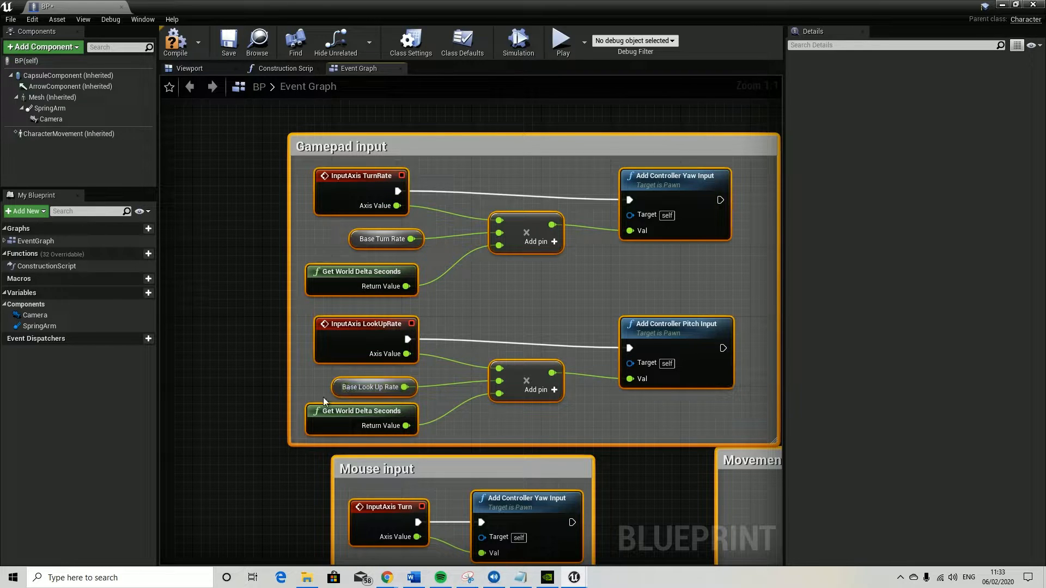
Step: Add a Float variable named BaseTurnRate to the BP blueprint
{"action": "left_click", "coordinate": [137, 292]}
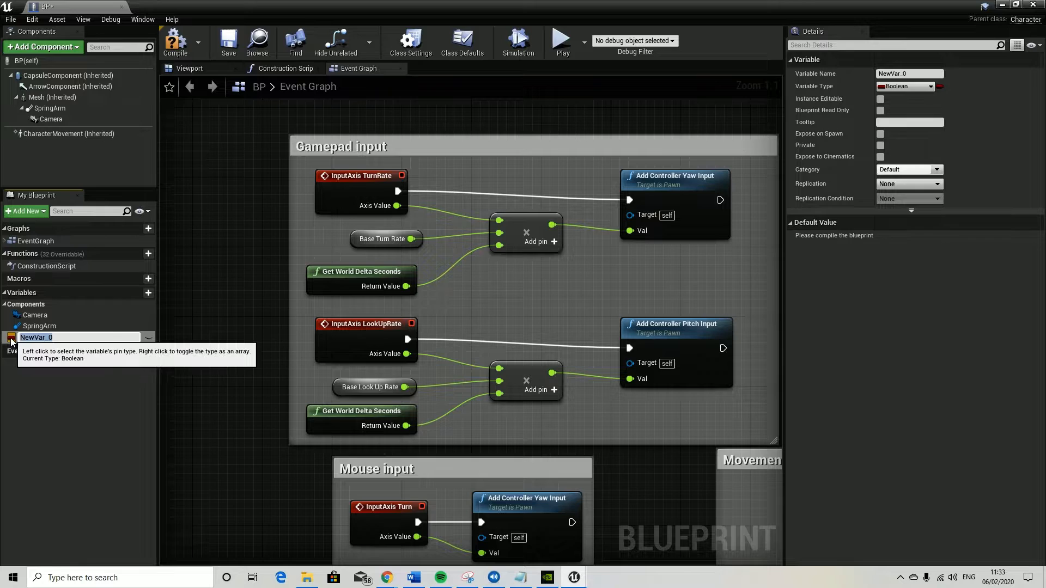
{"action": "left_click", "coordinate": [908, 87]}
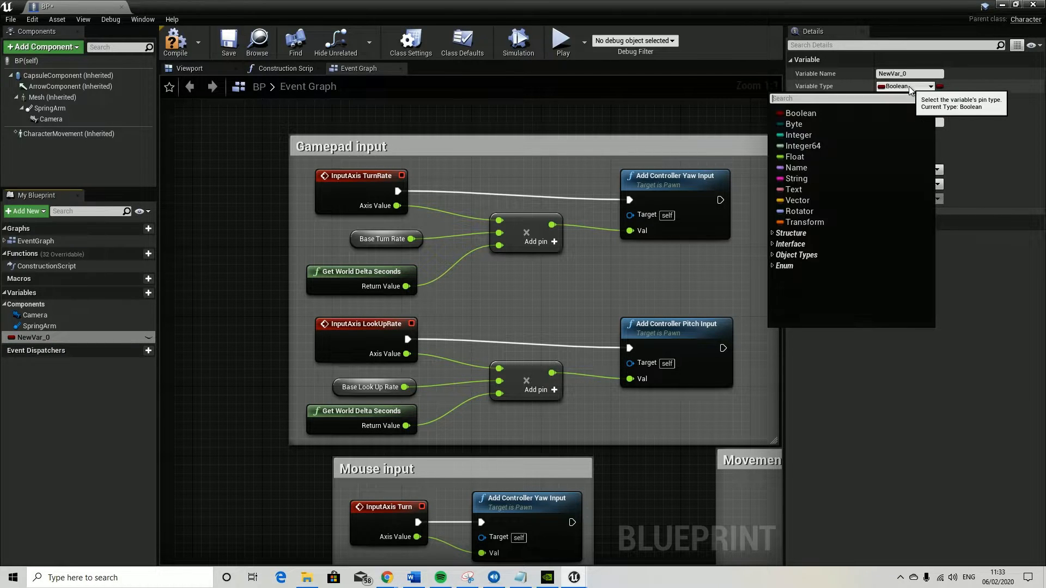
{"action": "left_click", "coordinate": [819, 157]}
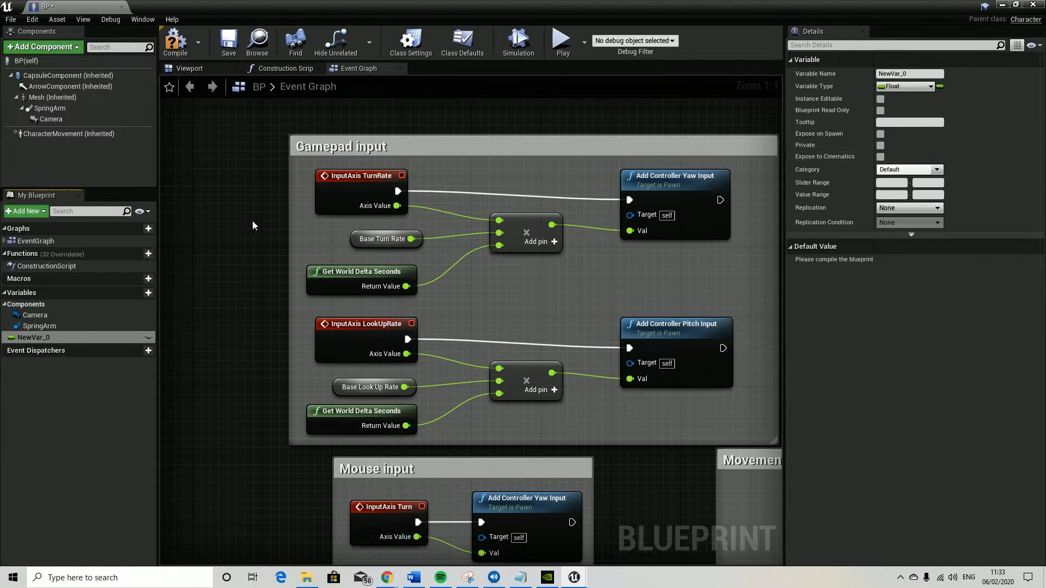
{"action": "right_click", "coordinate": [33, 335]}
{"action": "left_click", "coordinate": [57, 352]}
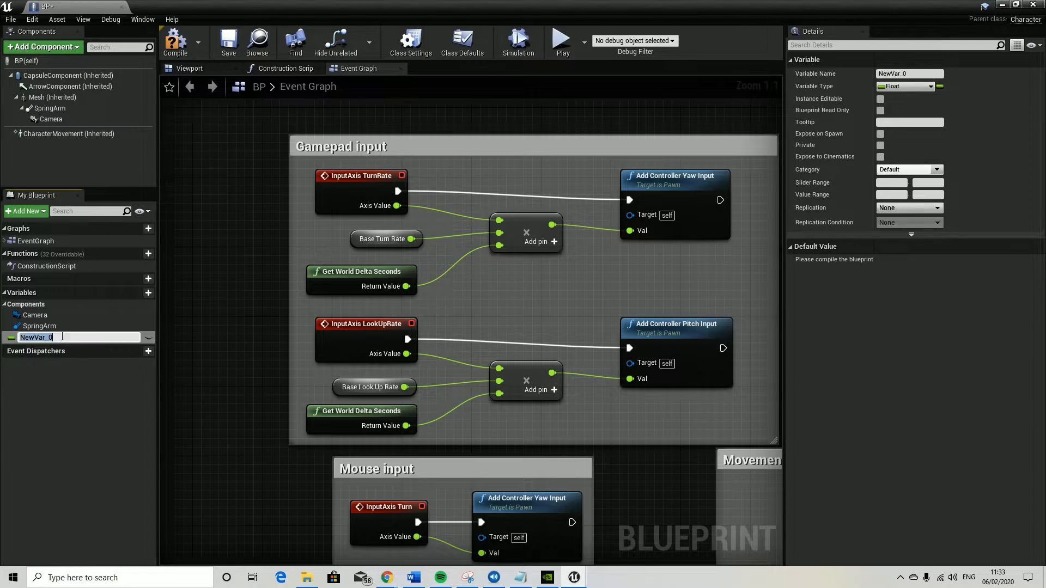
{"action": "type", "text": "BaseTurnRate"}
{"action": "key", "text": "Return"}
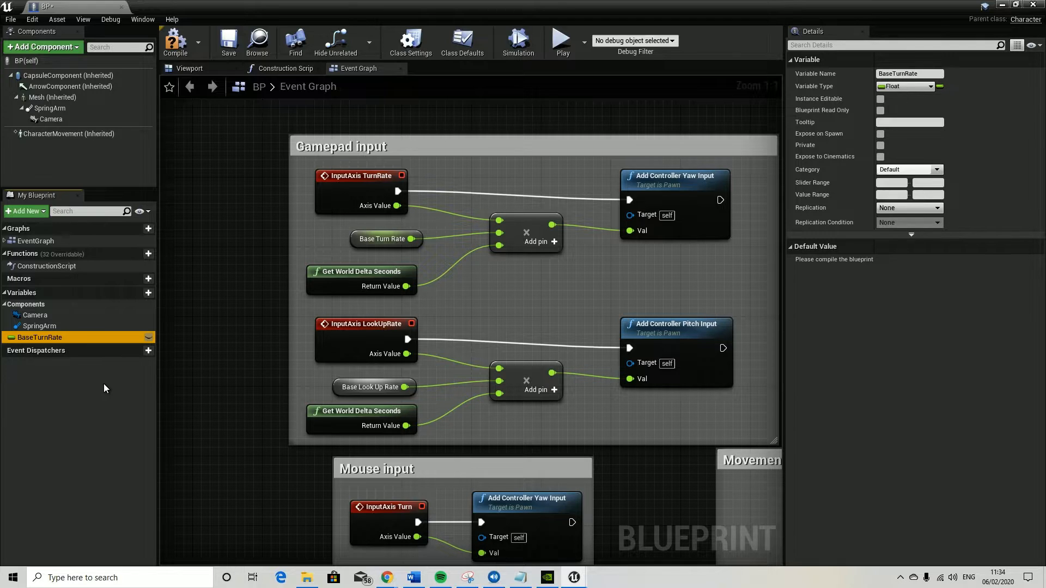
Step: Add a second Float variable named BaseLookUpRate to the BP blueprint
{"action": "left_click", "coordinate": [148, 293]}
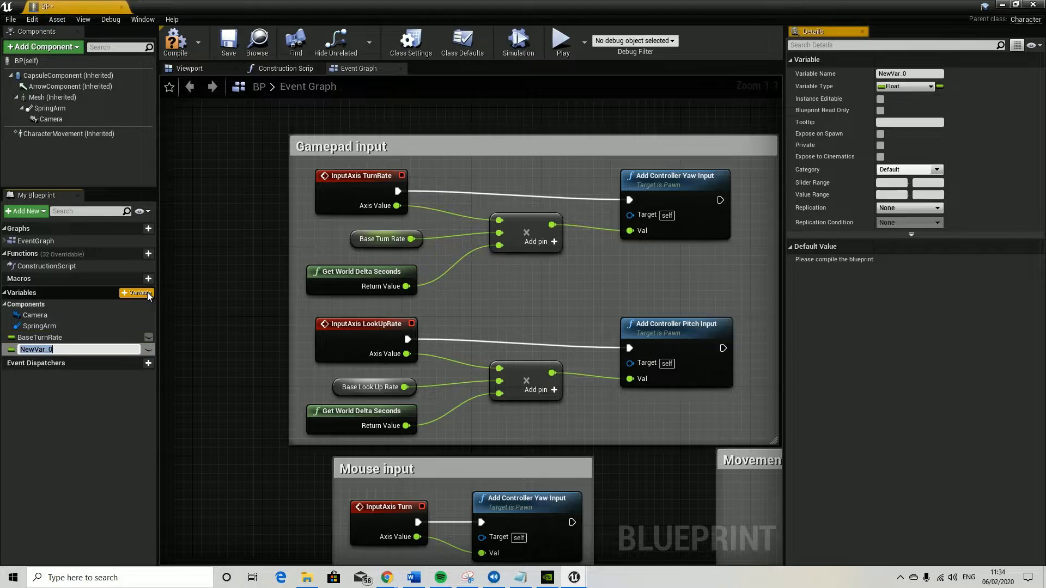
{"action": "type", "text": "BaseLookUp"}
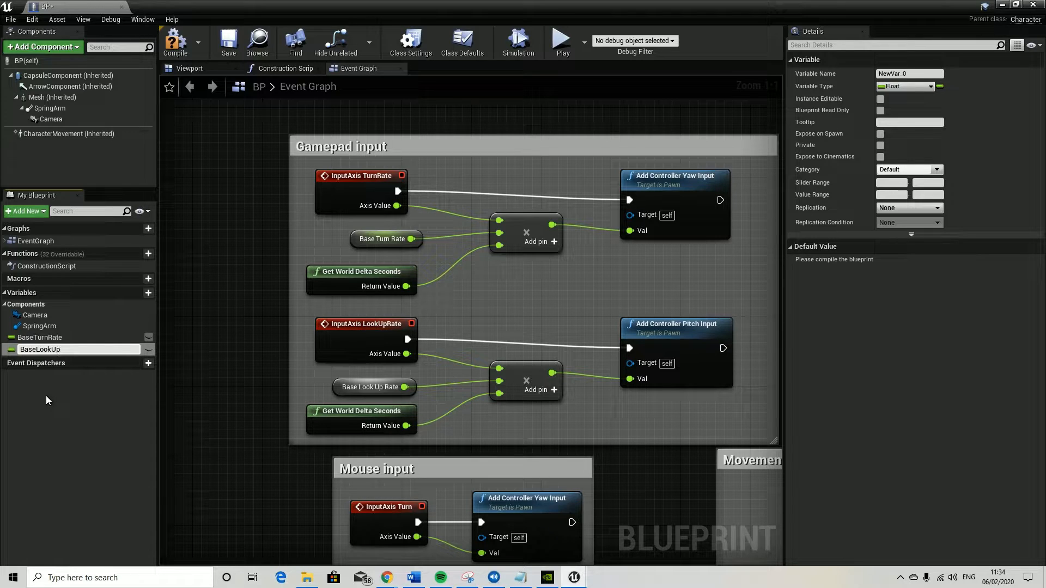
{"action": "type", "text": "Rate"}
{"action": "key", "text": "Return"}
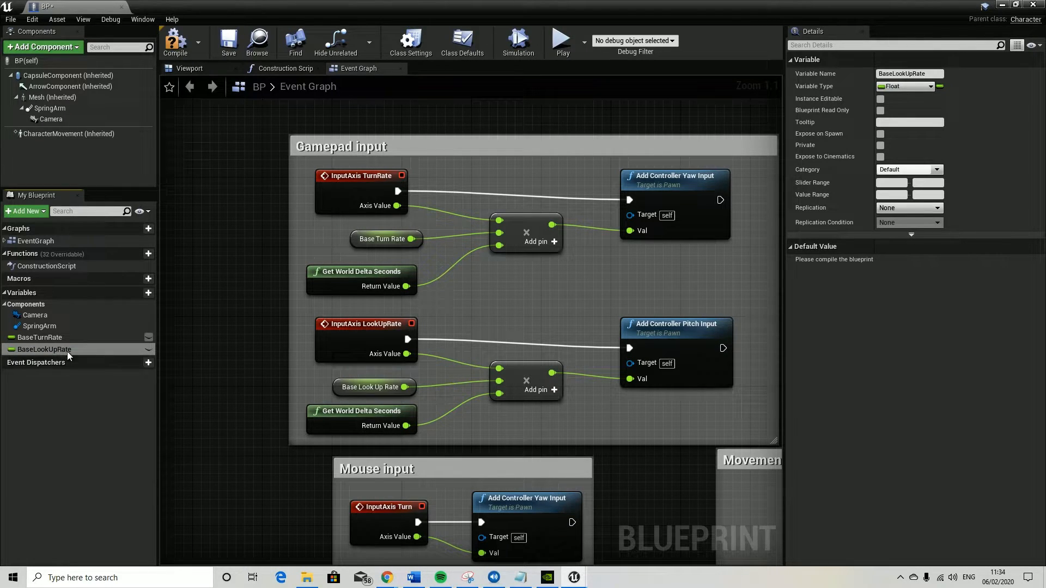
Step: Compile and save the BP blueprint with its input nodes and variables, and close its editor
{"action": "left_click", "coordinate": [175, 41]}
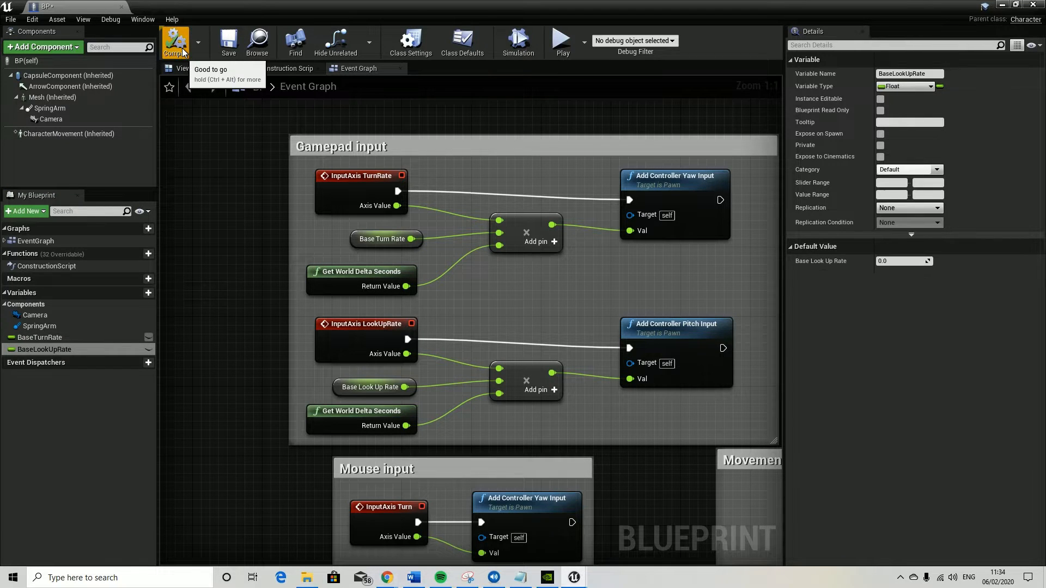
{"action": "left_click", "coordinate": [230, 57]}
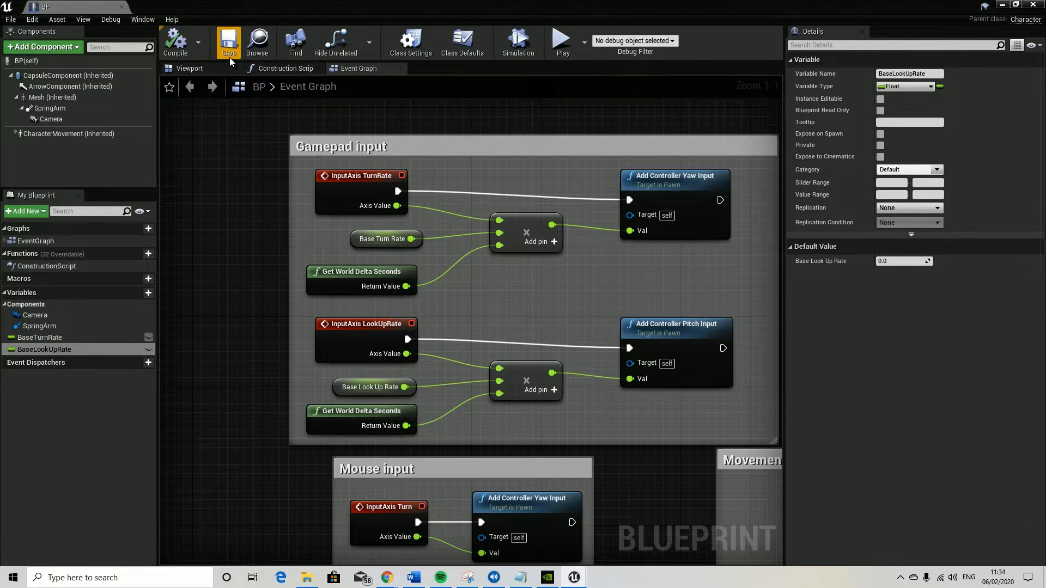
{"action": "left_click", "coordinate": [121, 7]}
Step: Play the level to test the character's movement and camera, and stop the session
{"action": "left_click", "coordinate": [583, 43]}
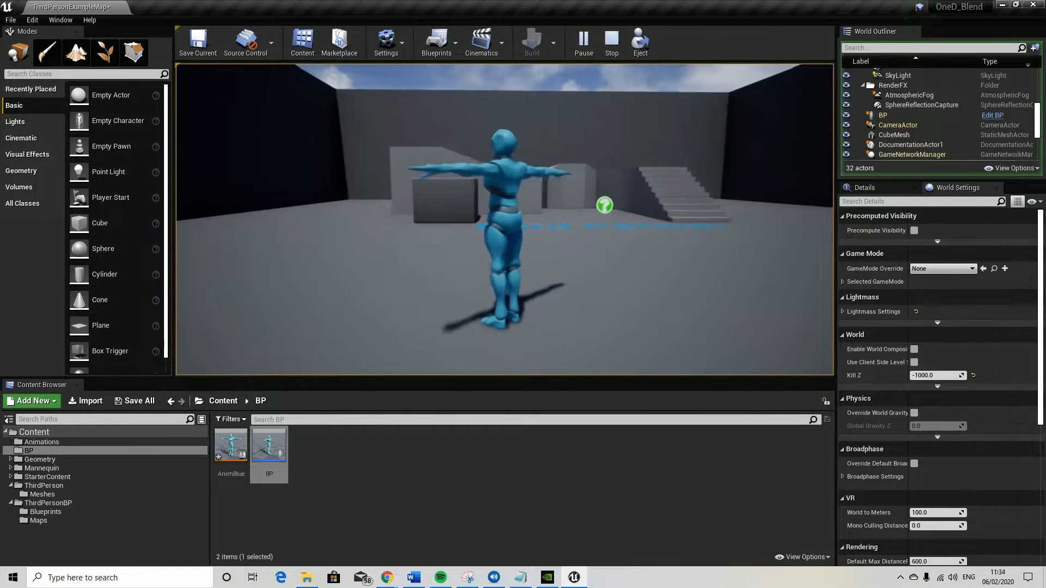
{"action": "key", "text": "Escape"}
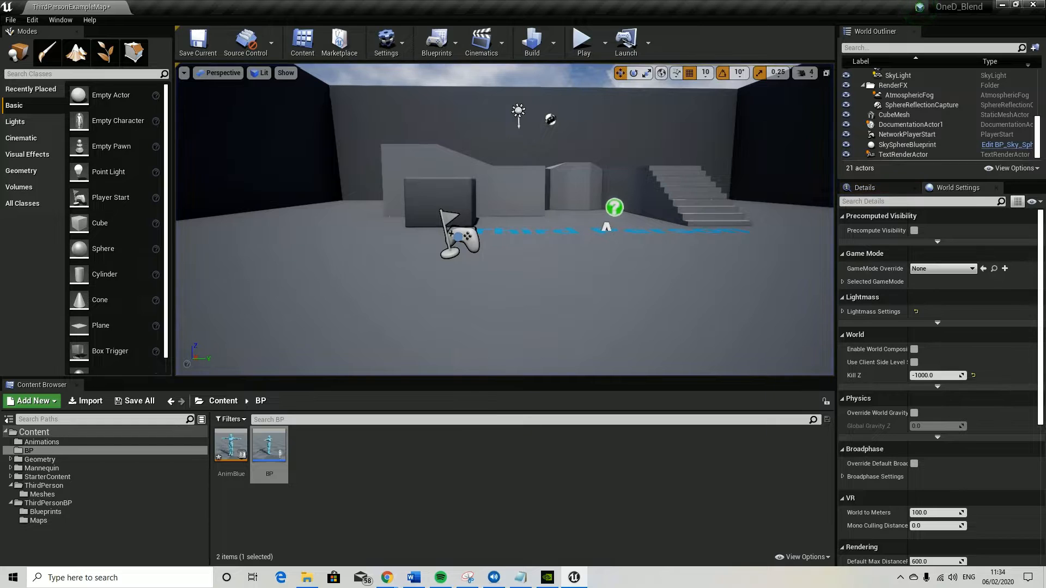
{"action": "left_click", "coordinate": [314, 467]}
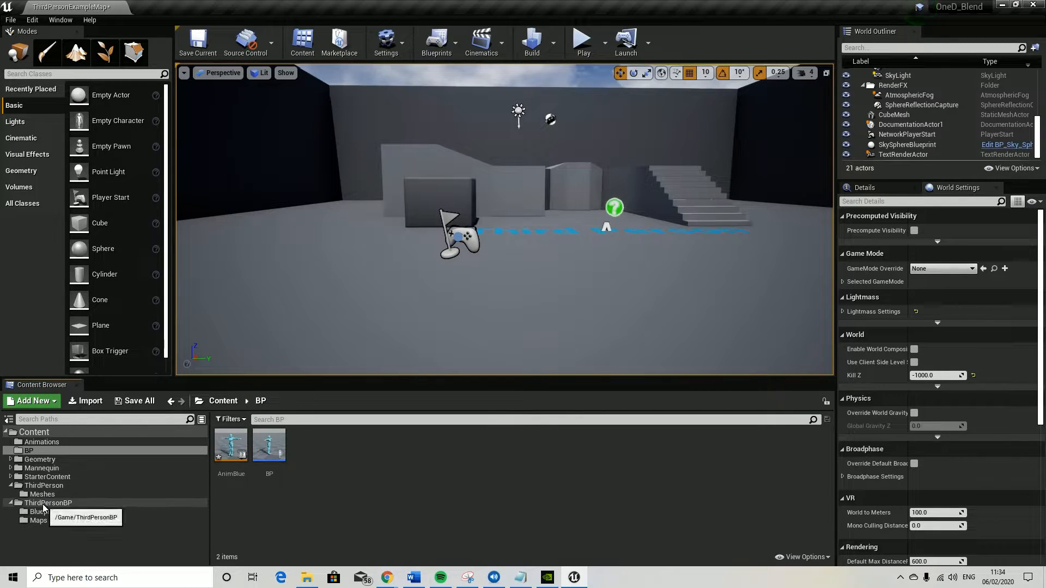
Step: Copy all Event Graph nodes of ThirdPerson_AnimBP from the Mannequin Animations folder, and close that blueprint
{"action": "double_click", "coordinate": [43, 468]}
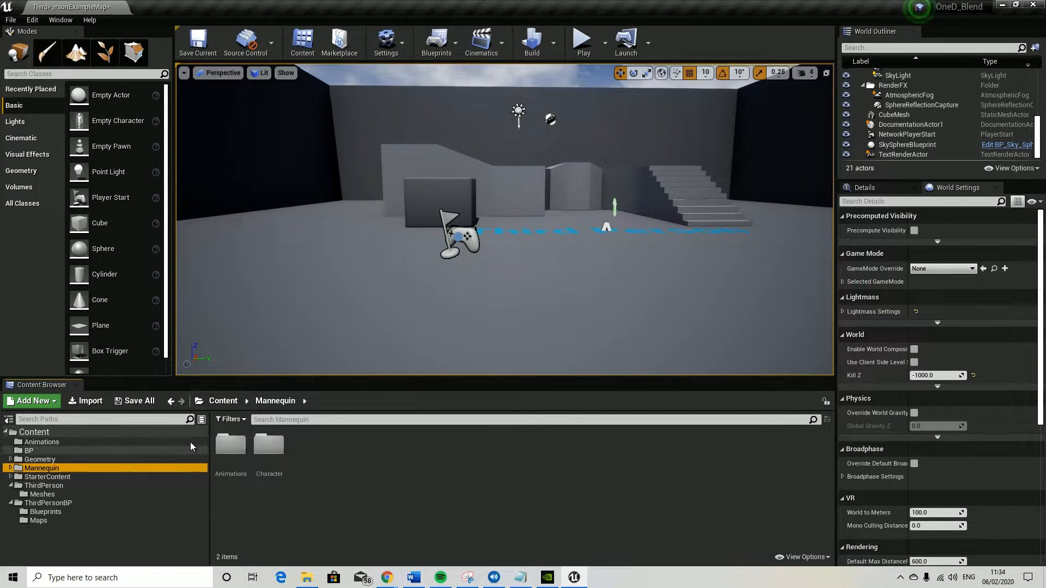
{"action": "double_click", "coordinate": [227, 442]}
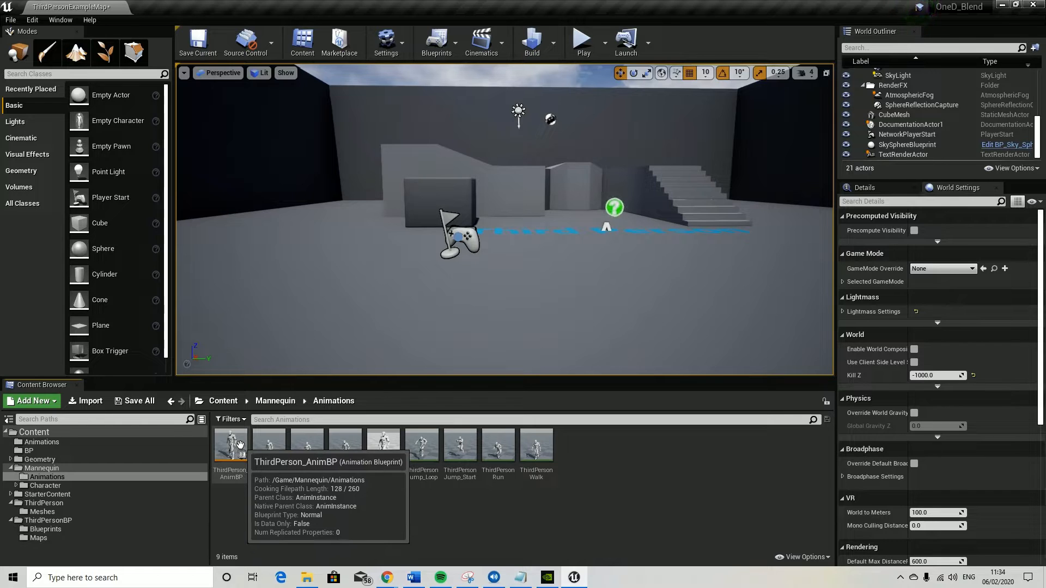
{"action": "double_click", "coordinate": [233, 444]}
{"action": "left_click_drag", "start_coordinate": [492, 243], "coordinate": [794, 131]}
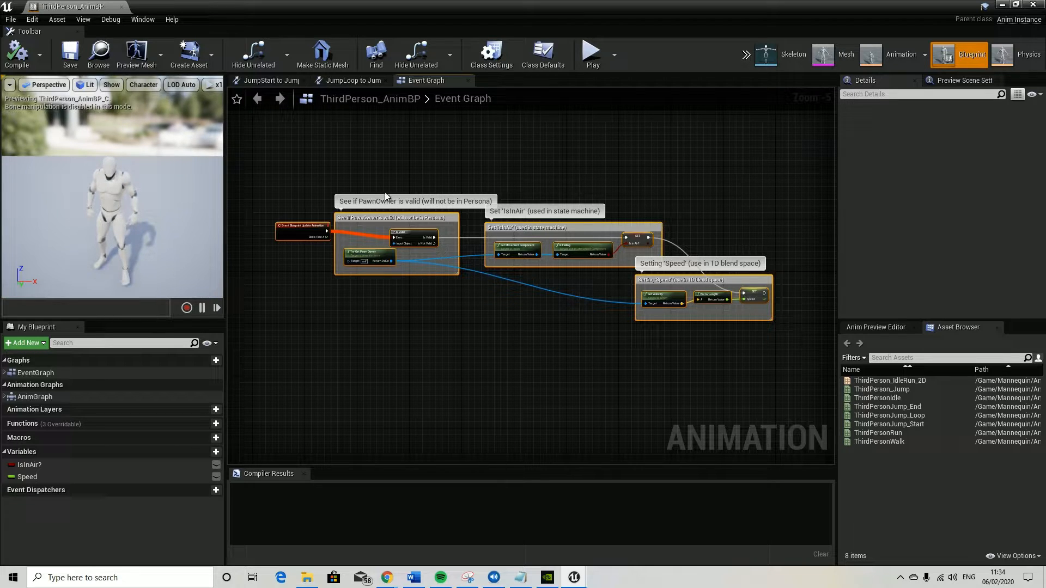
{"action": "left_click", "coordinate": [121, 6]}
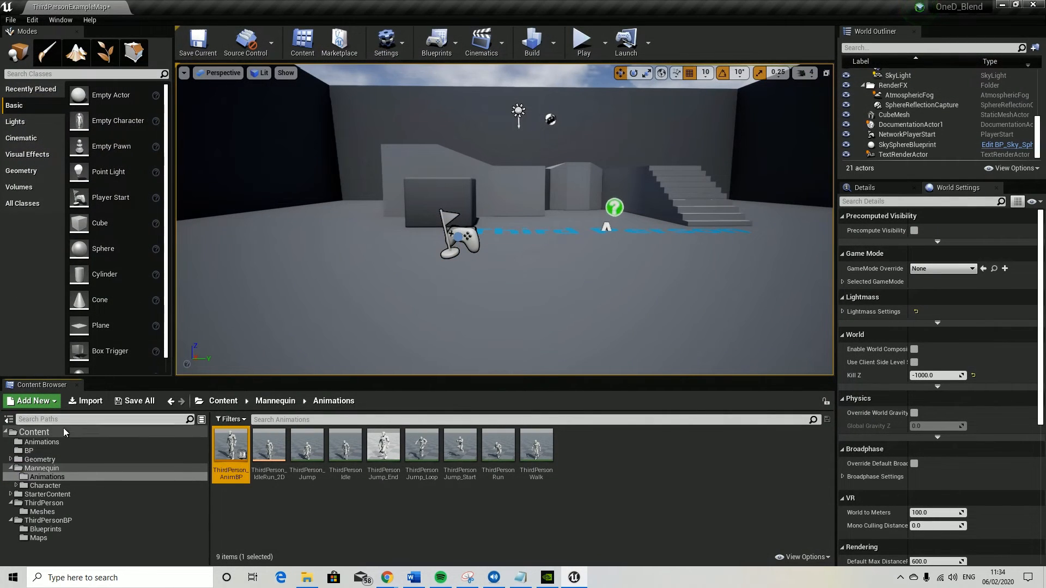
Step: Open AnimBlue from the BP folder and delete the default nodes in its Event Graph
{"action": "left_click", "coordinate": [47, 450]}
{"action": "left_click", "coordinate": [231, 442]}
{"action": "double_click", "coordinate": [232, 442]}
{"action": "scroll", "coordinate": [389, 324], "scroll_direction": "down", "scroll_amount": 5}
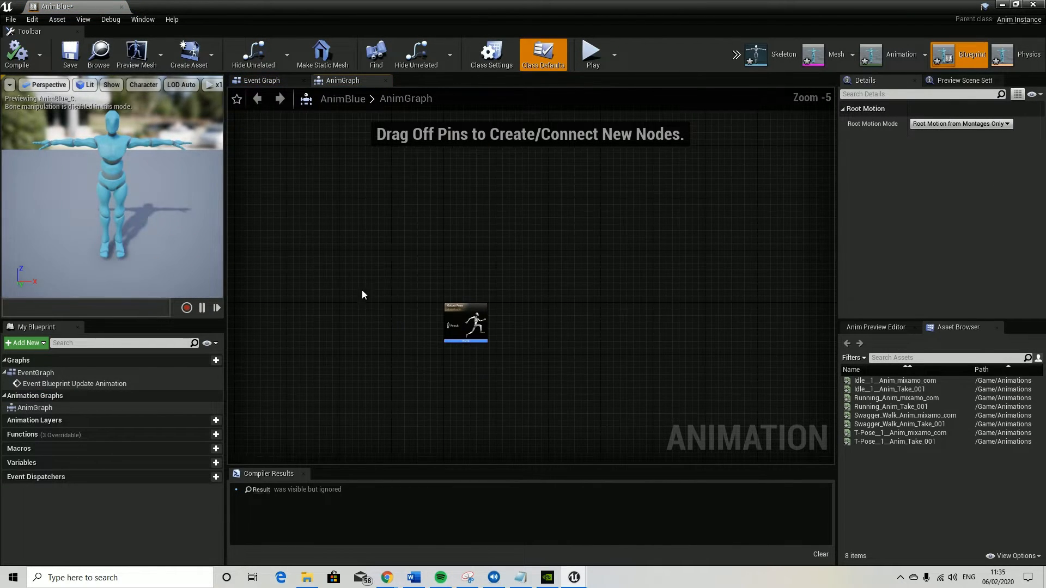
{"action": "left_click", "coordinate": [269, 80]}
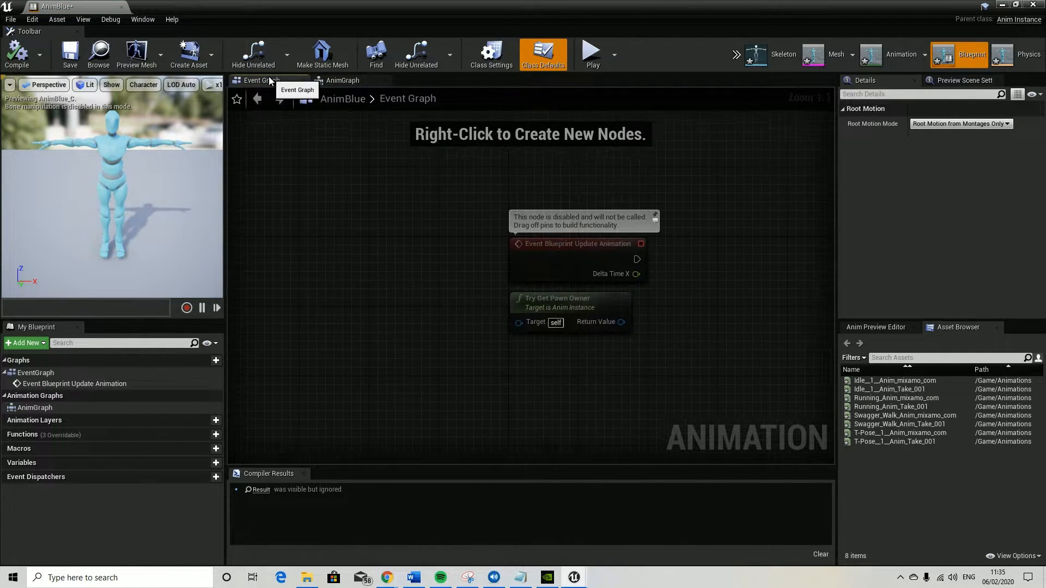
{"action": "left_click_drag", "start_coordinate": [434, 412], "coordinate": [679, 221]}
{"action": "key", "text": "Delete"}
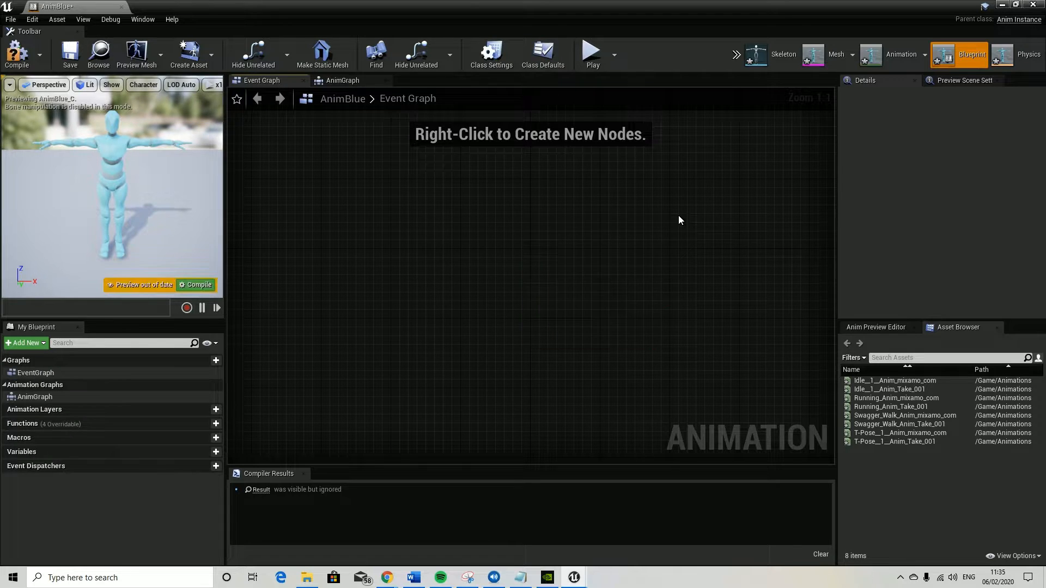
Step: Paste the copied ThirdPerson_AnimBP nodes into AnimBlue's empty Event Graph
{"action": "key", "text": "ctrl+v"}
{"action": "scroll", "coordinate": [670, 256], "scroll_direction": "down", "scroll_amount": 9}
{"action": "scroll", "coordinate": [676, 253], "scroll_direction": "up", "scroll_amount": 4}
{"action": "scroll", "coordinate": [697, 261], "scroll_direction": "down", "scroll_amount": 2}
{"action": "right_click_drag", "start_coordinate": [781, 294], "coordinate": [537, 333]}
{"action": "scroll", "coordinate": [524, 321], "scroll_direction": "up", "scroll_amount": 5}
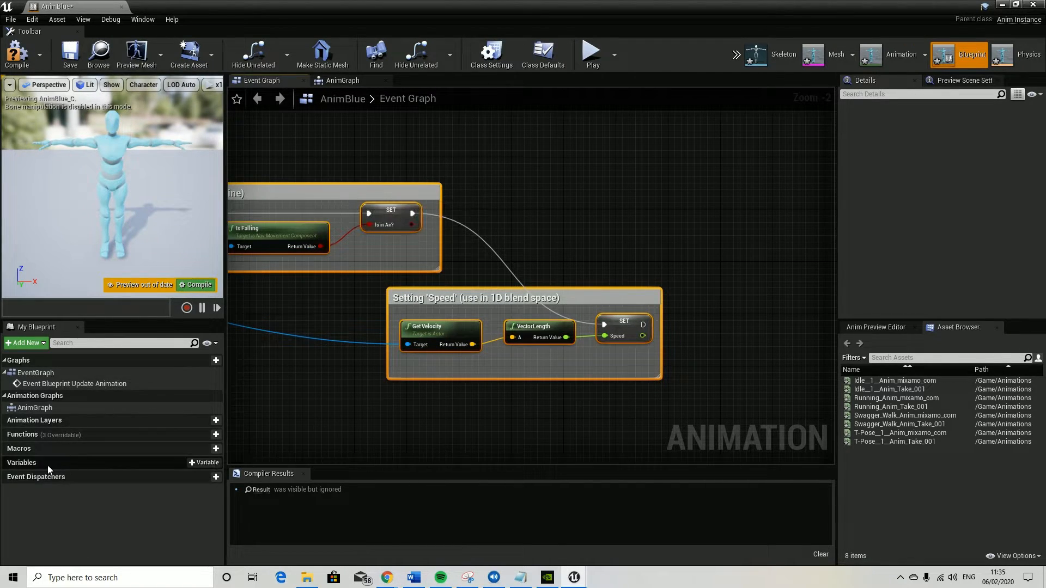
Step: Add a Float variable named Speed to AnimBlue
{"action": "left_click", "coordinate": [206, 463]}
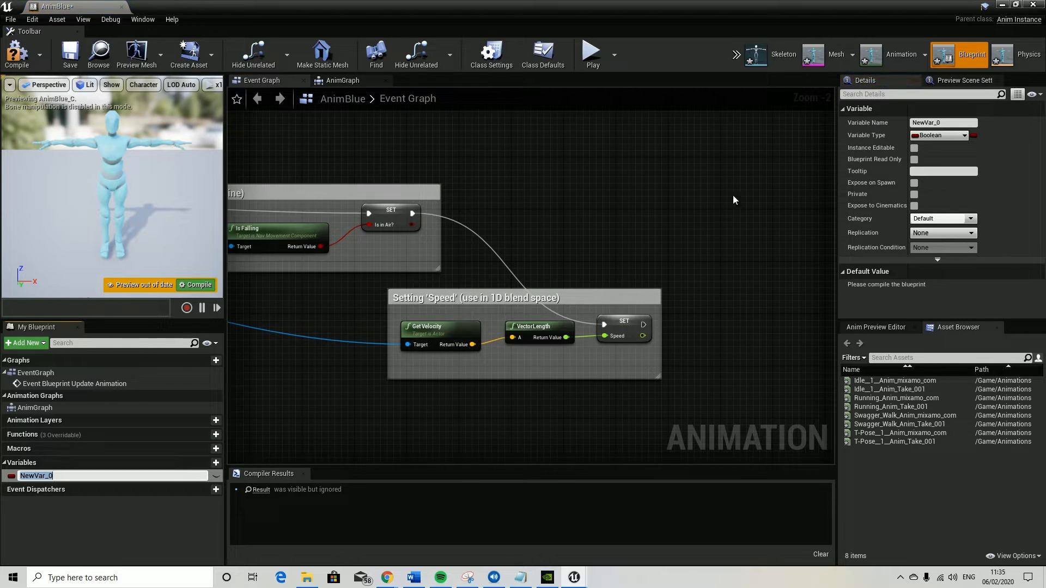
{"action": "key", "text": "Return"}
{"action": "left_click", "coordinate": [931, 136]}
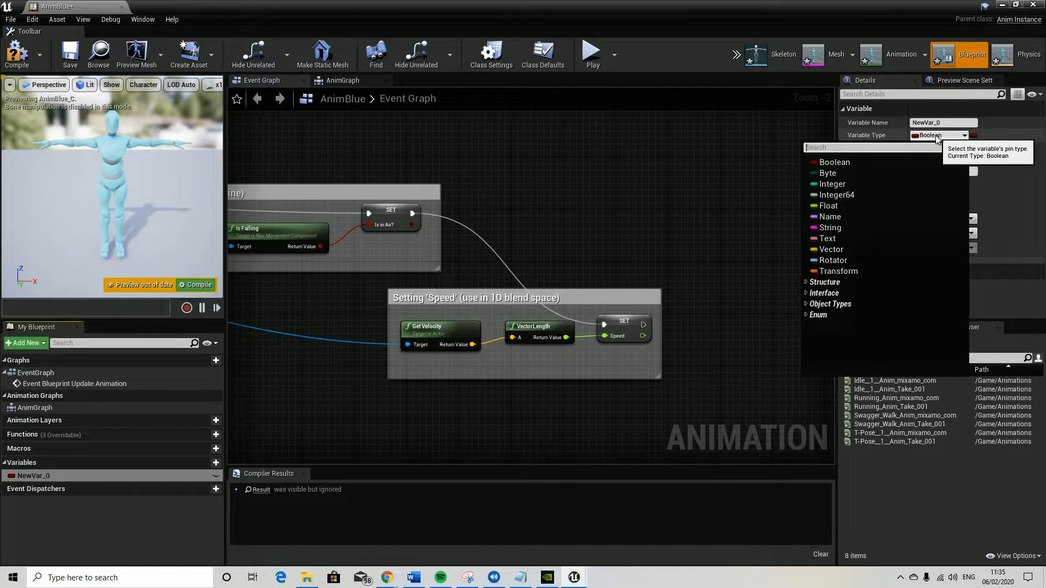
{"action": "left_click", "coordinate": [861, 207]}
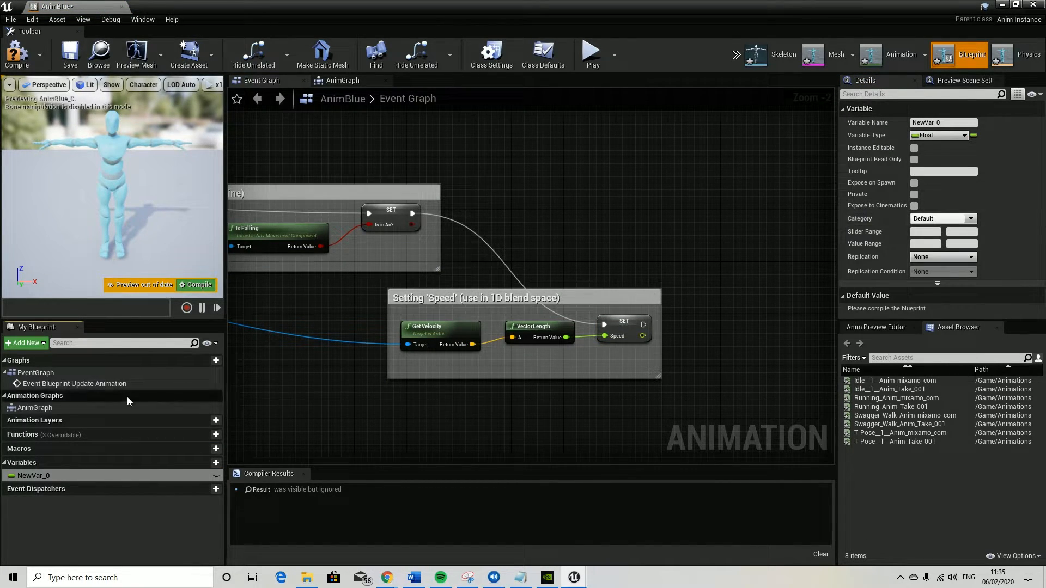
{"action": "right_click", "coordinate": [37, 475]}
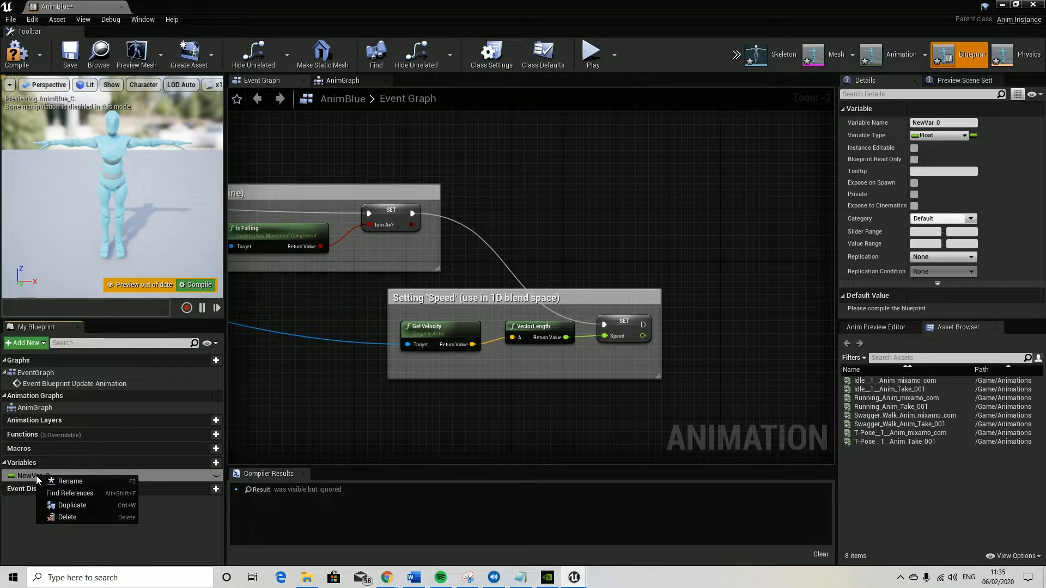
{"action": "left_click", "coordinate": [65, 481]}
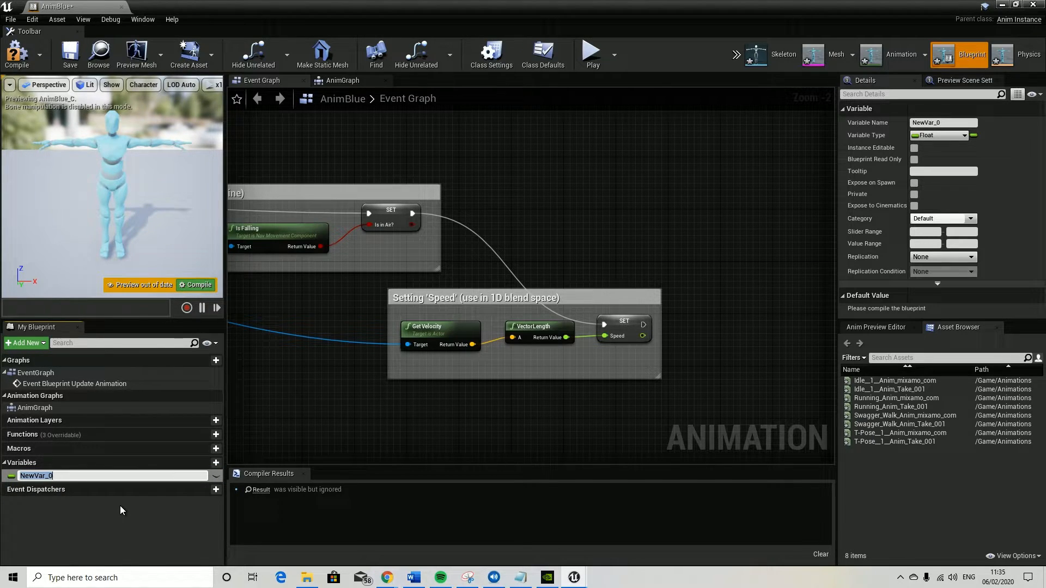
{"action": "type", "text": "Speed"}
{"action": "key", "text": "Return"}
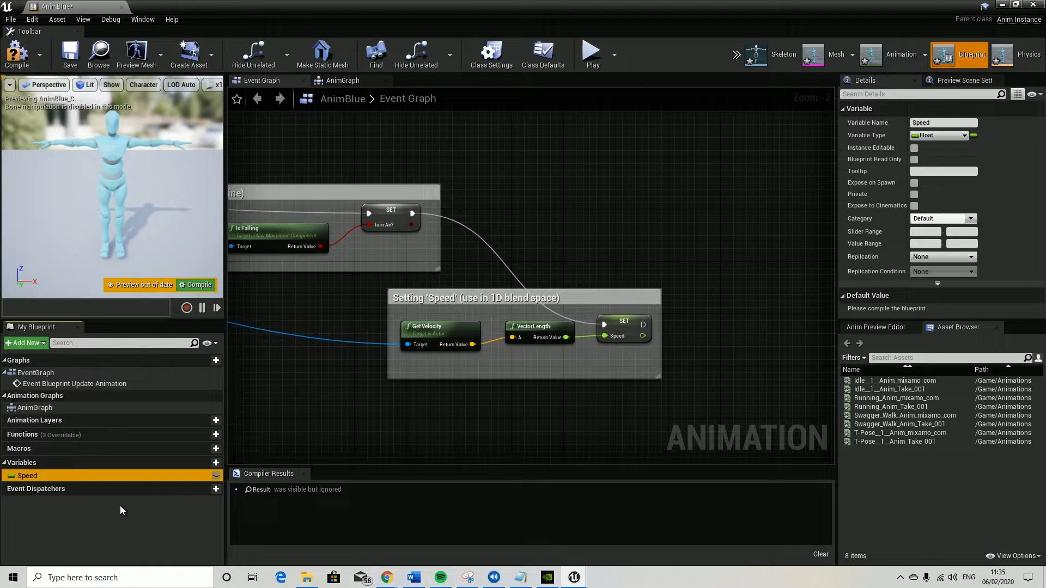
Step: Add a Boolean variable named IsinAir? to AnimBlue, and compile and save the blueprint
{"action": "left_click", "coordinate": [216, 462]}
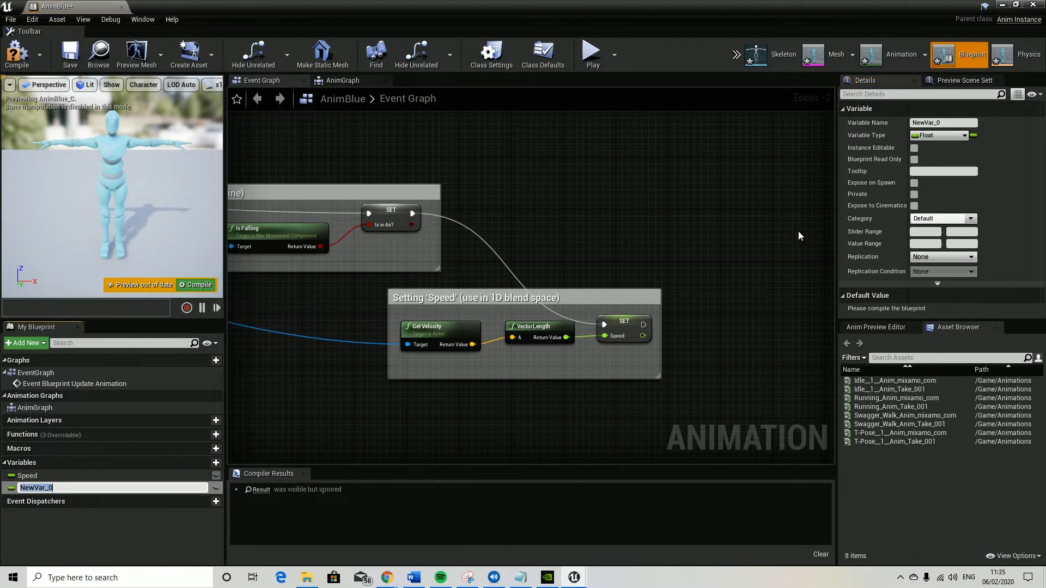
{"action": "left_click", "coordinate": [949, 135]}
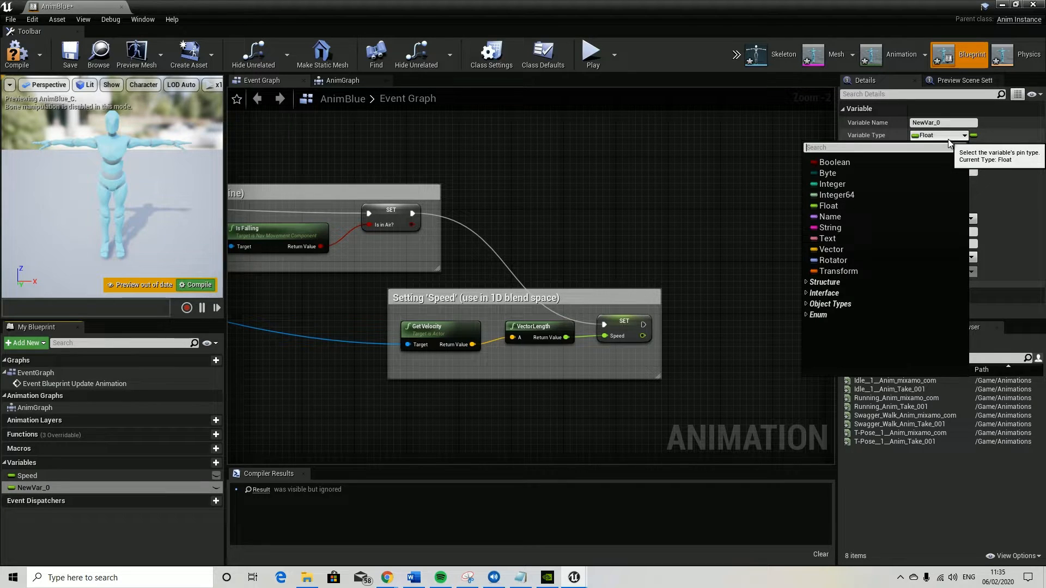
{"action": "left_click", "coordinate": [893, 162]}
{"action": "left_click", "coordinate": [47, 488]}
{"action": "right_click", "coordinate": [47, 487]}
{"action": "left_click", "coordinate": [76, 489]}
{"action": "type", "text": "I"}
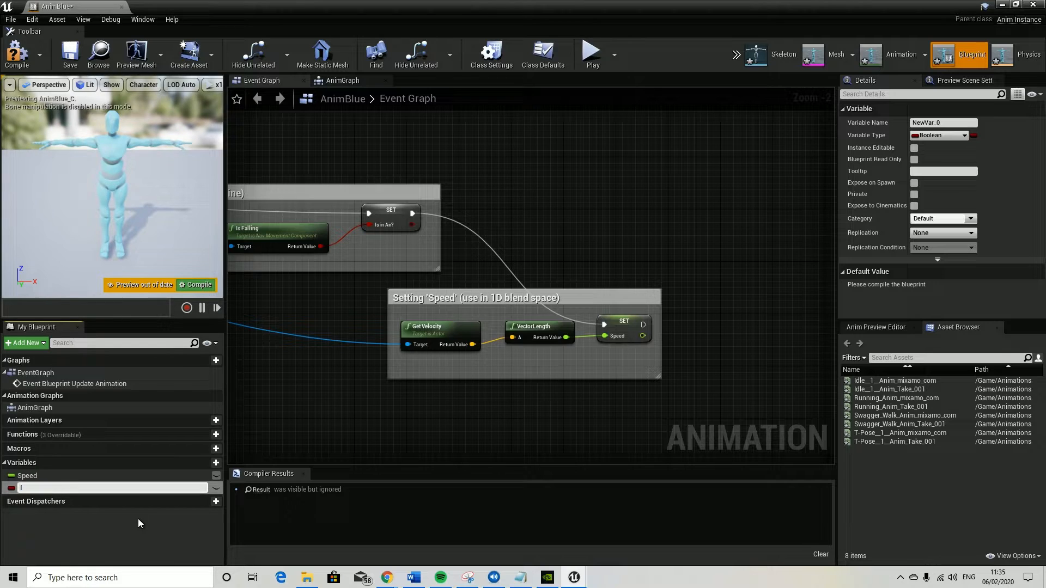
{"action": "type", "text": "sinAir?"}
{"action": "key", "text": "Return"}
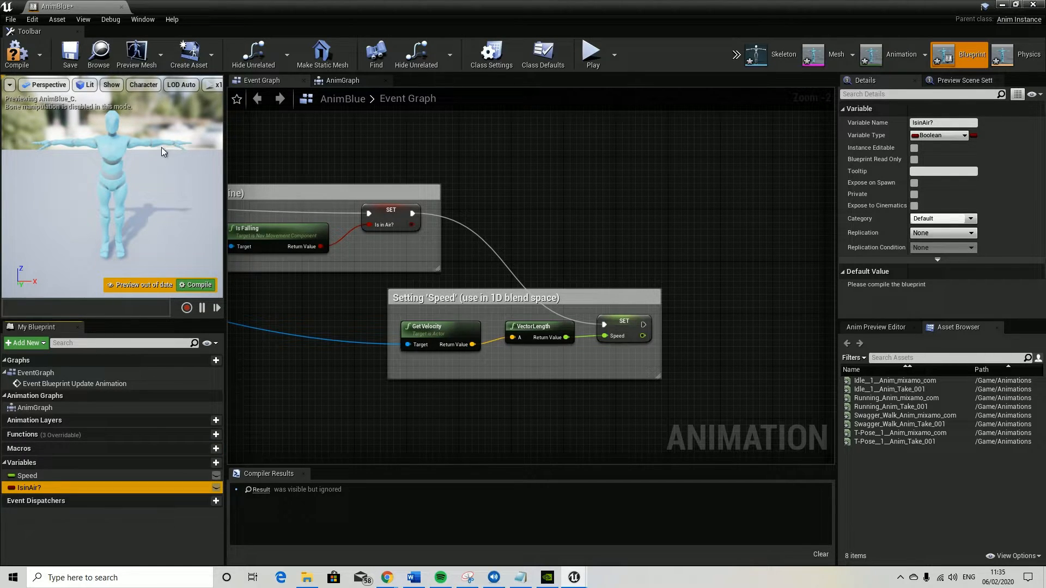
{"action": "left_click", "coordinate": [16, 55]}
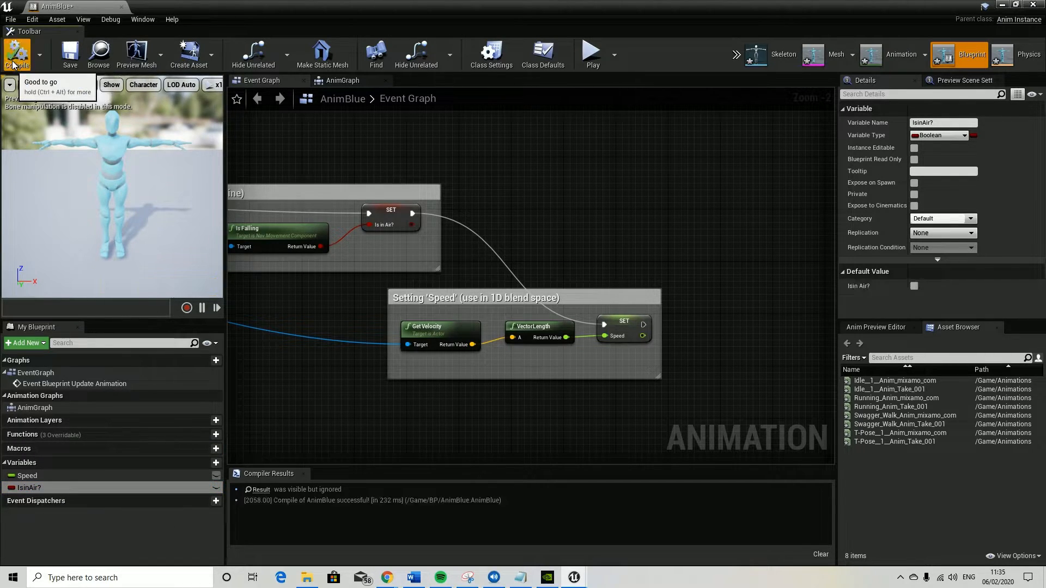
{"action": "left_click", "coordinate": [70, 64]}
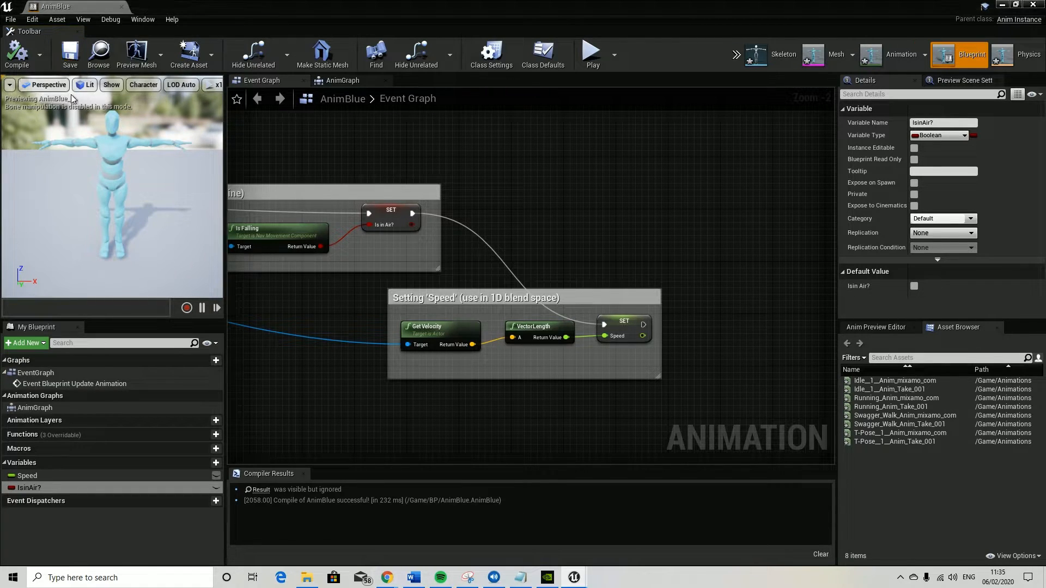
Step: Add a new state machine to the AnimGraph and connect it to the Output Pose's Result
{"action": "double_click", "coordinate": [50, 405]}
{"action": "scroll", "coordinate": [316, 346], "scroll_direction": "up", "scroll_amount": 4}
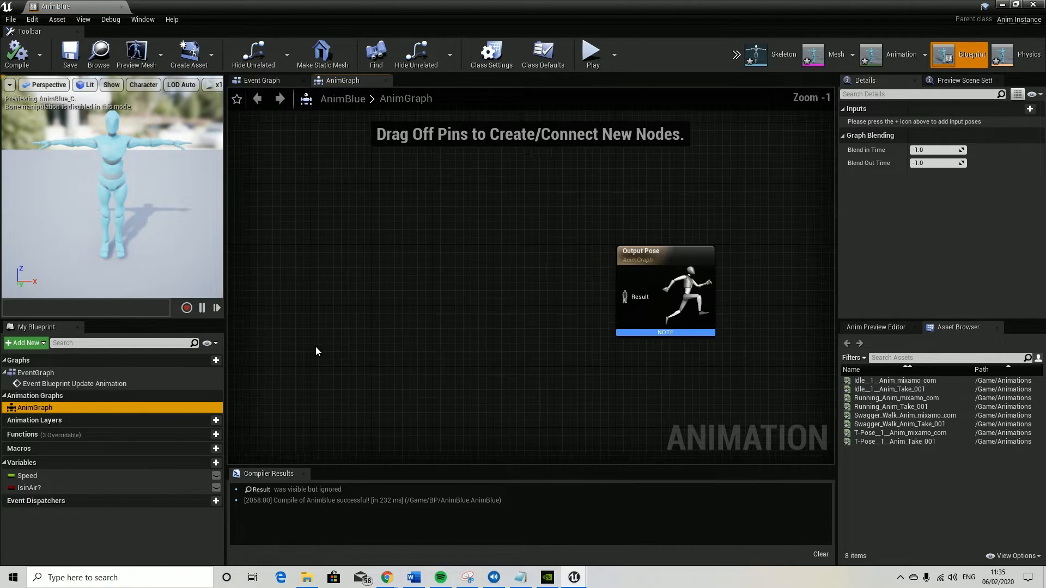
{"action": "right_click", "coordinate": [420, 303]}
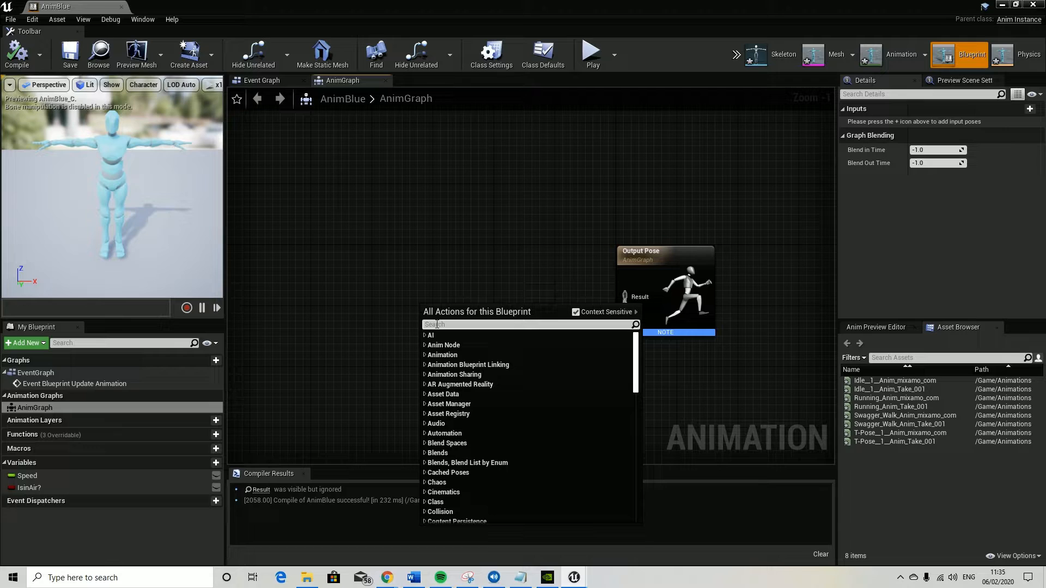
{"action": "type", "text": "Add"}
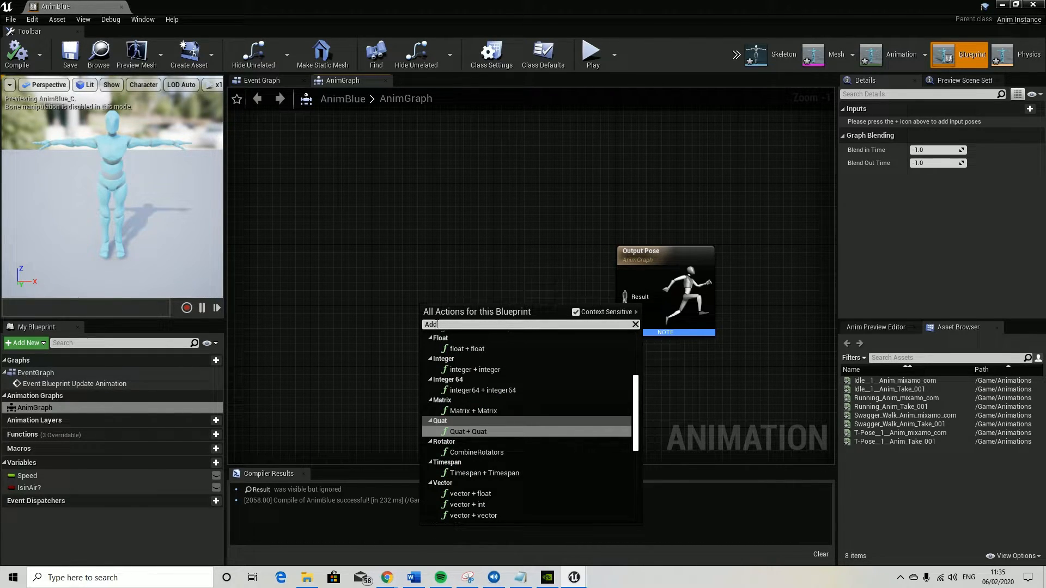
{"action": "type", "text": " new"}
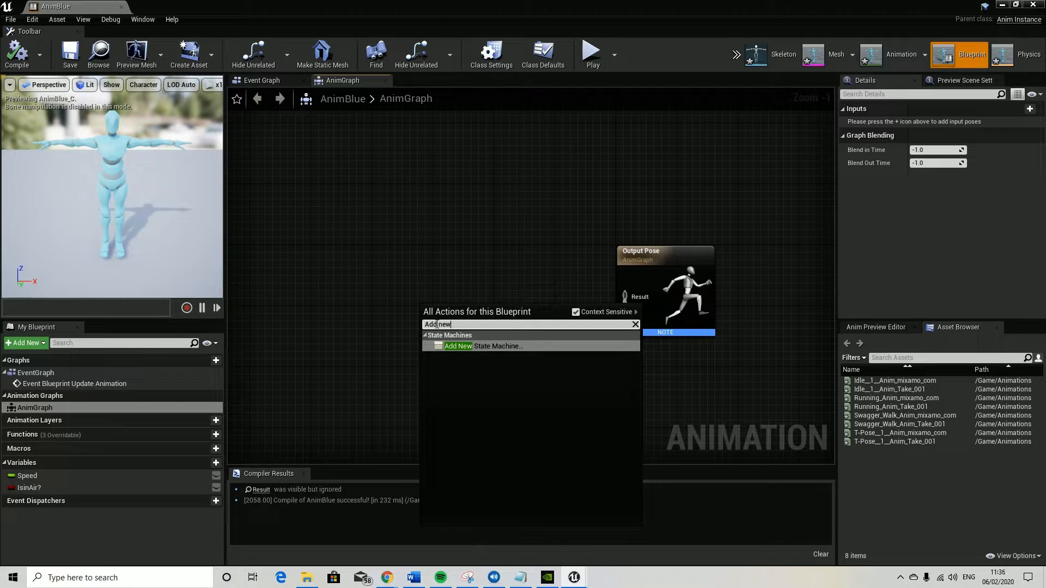
{"action": "key", "text": "Return"}
{"action": "left_click_drag", "start_coordinate": [487, 311], "coordinate": [635, 302]}
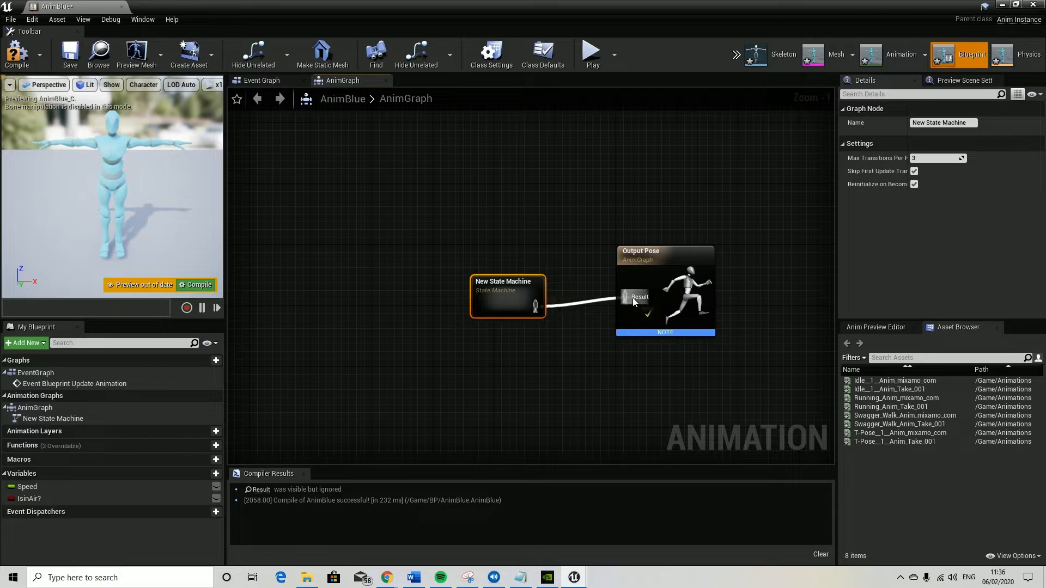
Step: Inside the state machine, add a state named Idle/Walk/Run connected from Entry and align it with the Entry node
{"action": "double_click", "coordinate": [526, 291]}
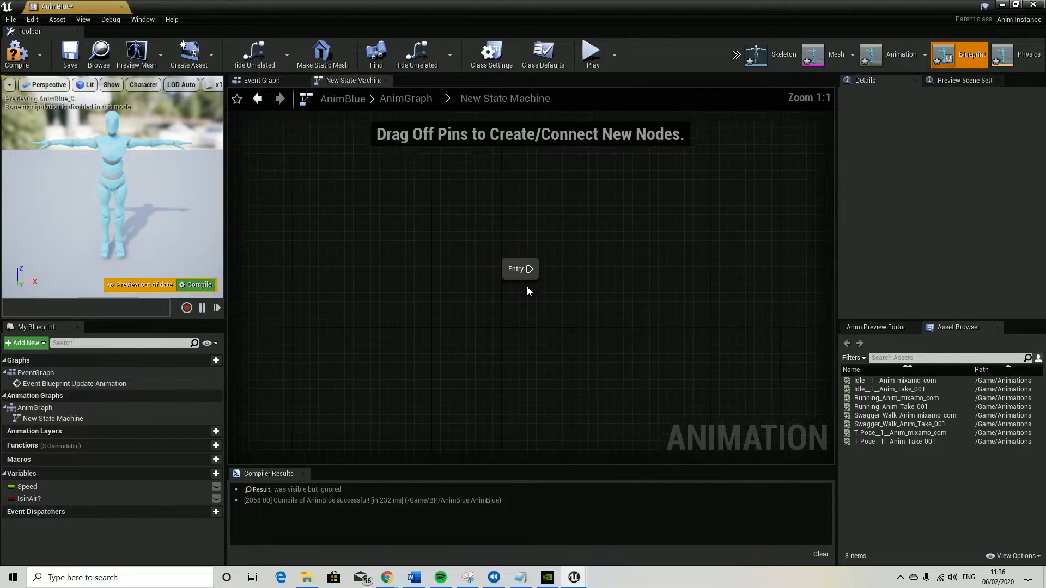
{"action": "left_click_drag", "start_coordinate": [558, 287], "coordinate": [645, 285]}
{"action": "left_click", "coordinate": [675, 312]}
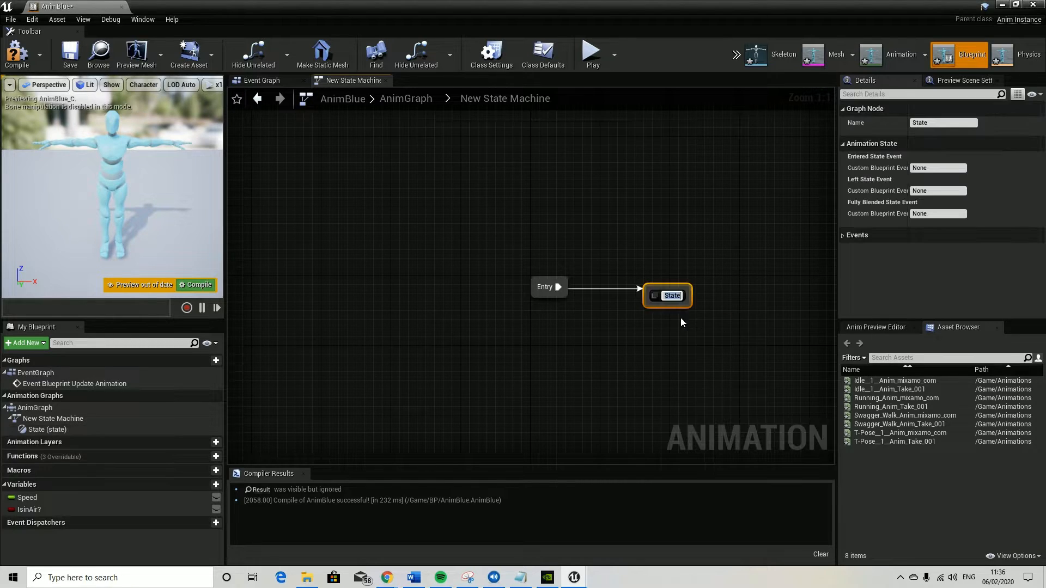
{"action": "type", "text": "IdleW"}
{"action": "key", "text": "BackSpace"}
{"action": "type", "text": "/wAL"}
{"action": "key", "text": "BackSpace"}
{"action": "key", "text": "BackSpace"}
{"action": "key", "text": "BackSpace"}
{"action": "type", "text": "Walk/Run"}
{"action": "key", "text": "Return"}
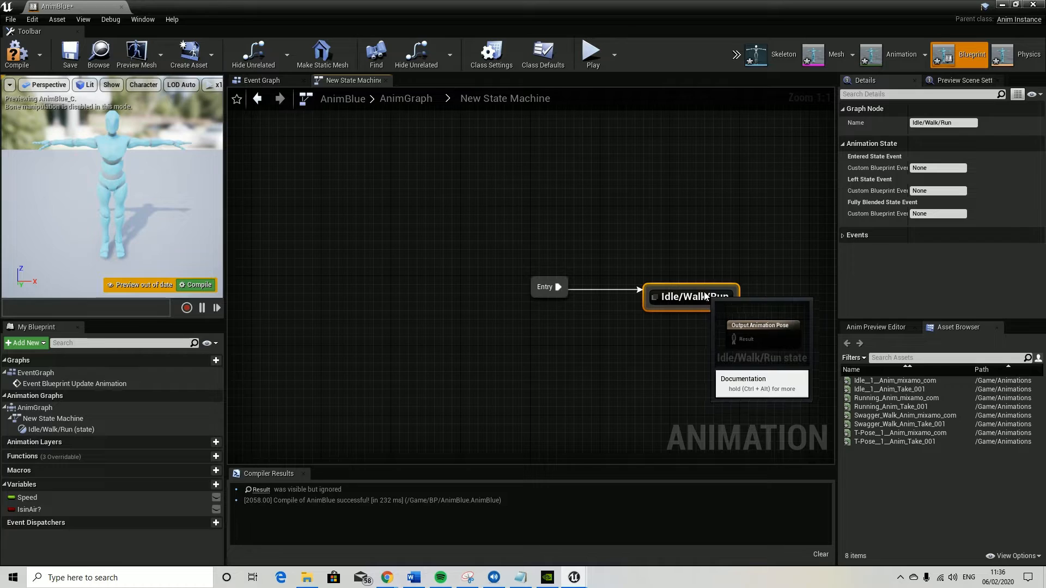
{"action": "left_click_drag", "start_coordinate": [704, 296], "coordinate": [704, 289]}
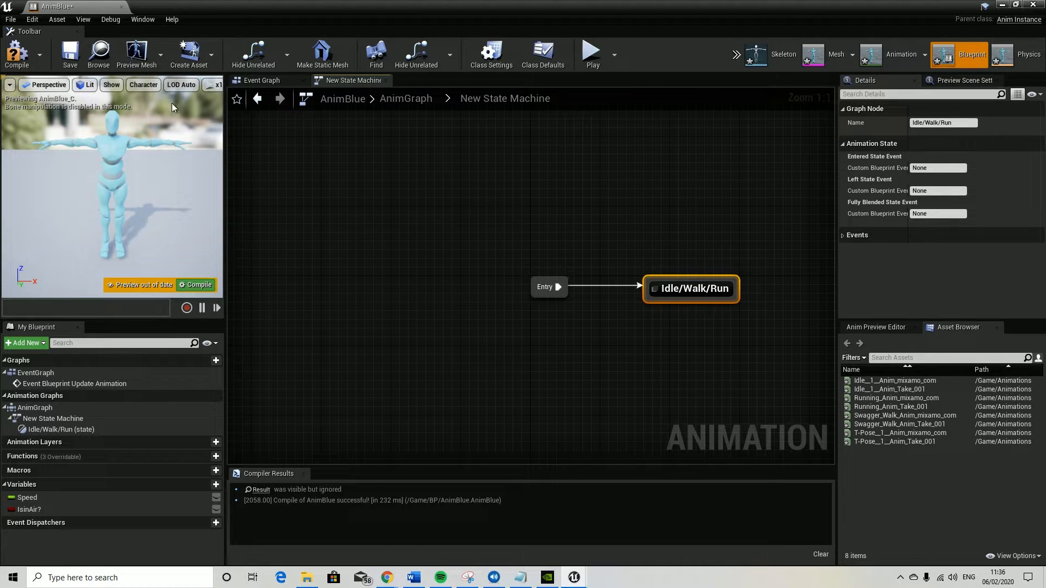
Step: Compile and save AnimBlue with its new state machine, and close its editor
{"action": "left_click", "coordinate": [16, 53]}
{"action": "left_click", "coordinate": [70, 52]}
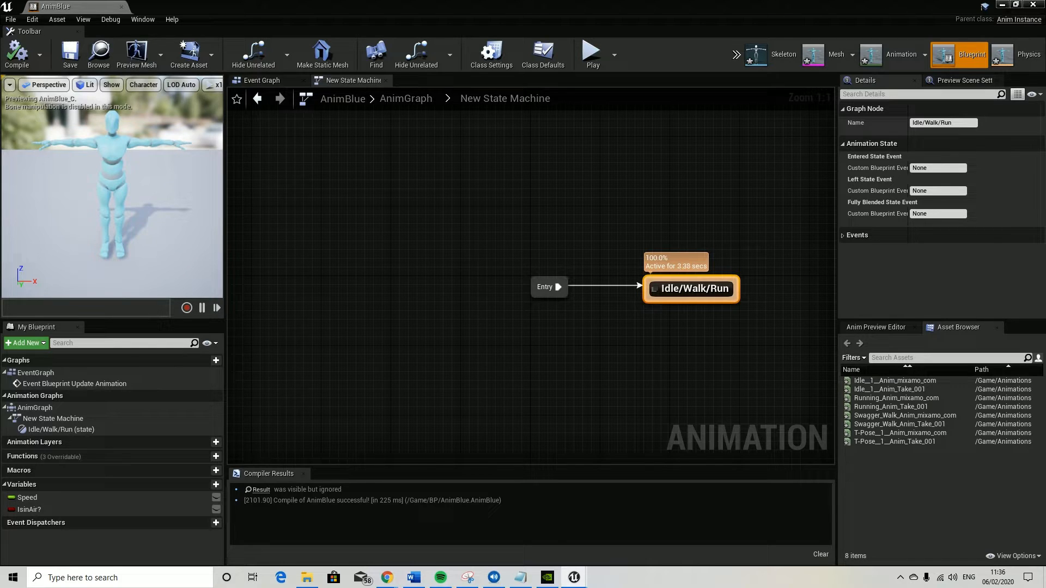
{"action": "left_click", "coordinate": [121, 7]}
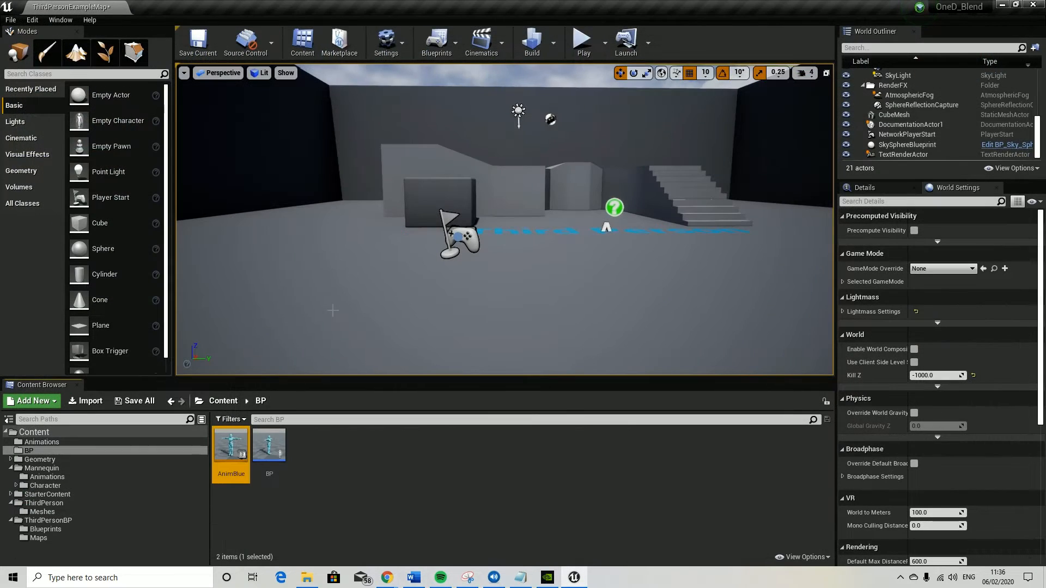
Step: Create a Blend Space 1D named Blend in the BP folder, based on T-Pose__1__Skeleton
{"action": "right_click", "coordinate": [310, 463]}
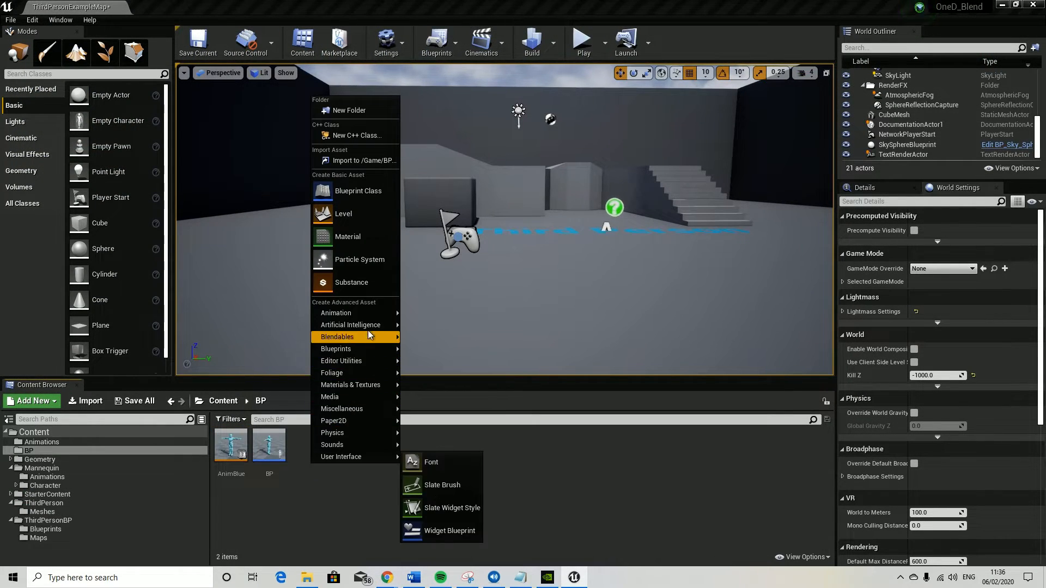
{"action": "mouse_move", "coordinate": [368, 314]}
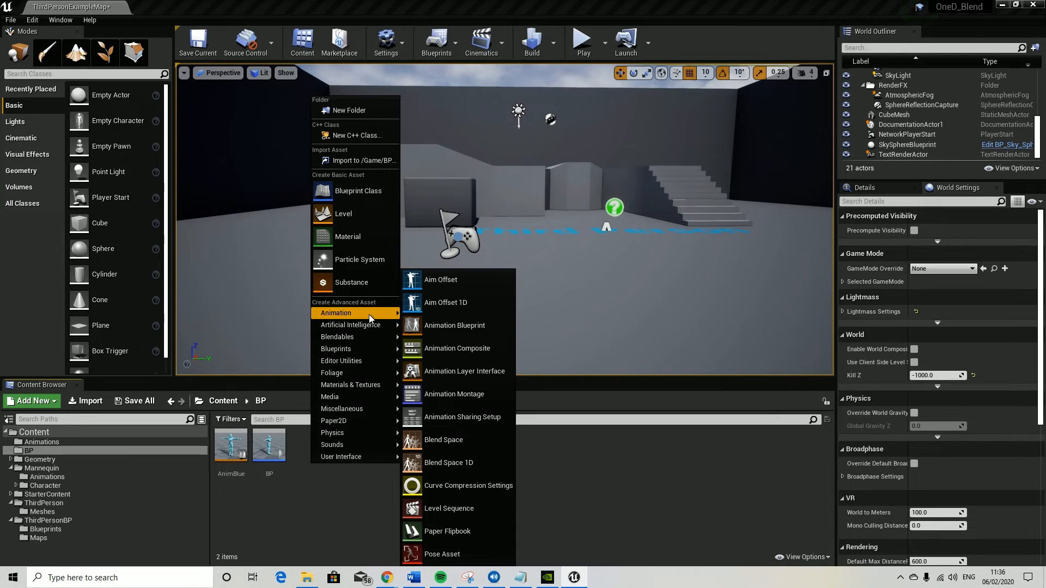
{"action": "left_click", "coordinate": [464, 464]}
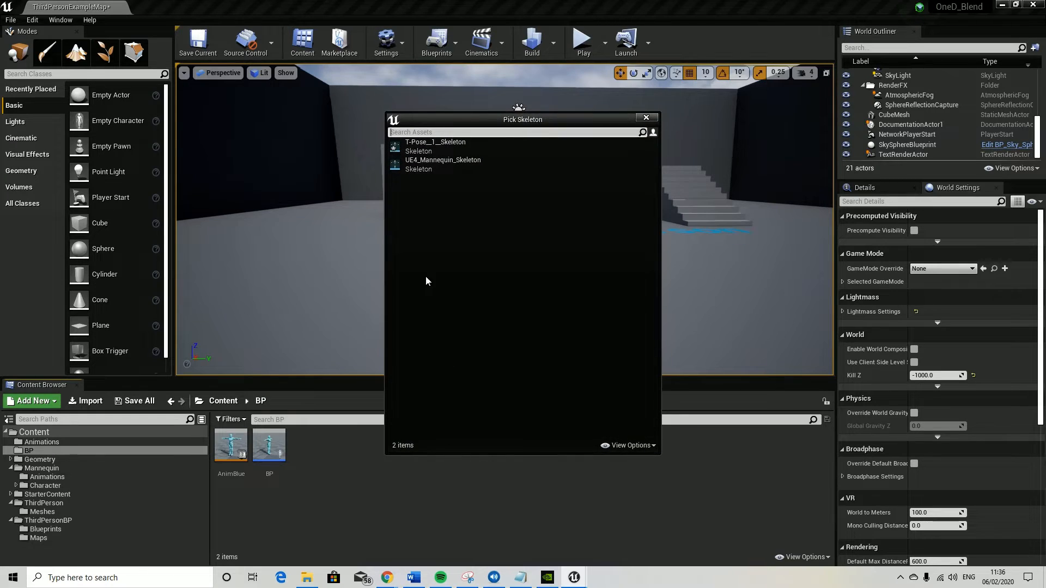
{"action": "left_click", "coordinate": [435, 145]}
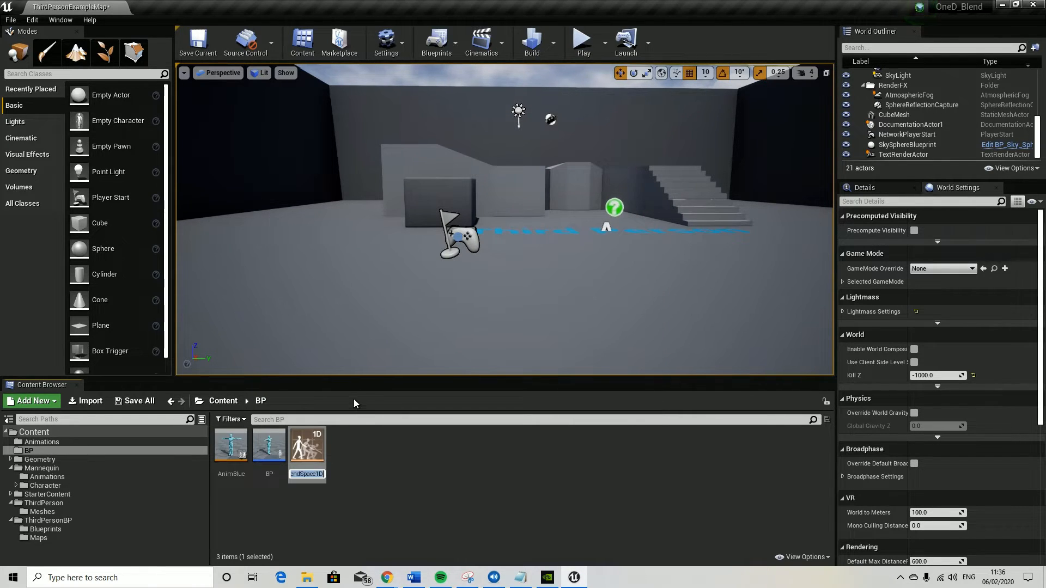
{"action": "type", "text": "Blend"}
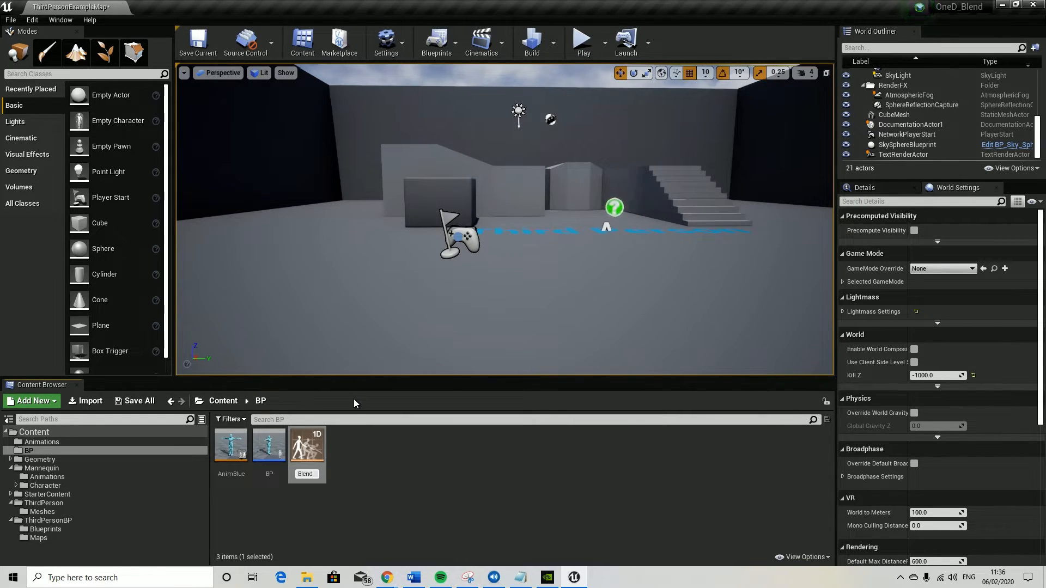
{"action": "key", "text": "Return"}
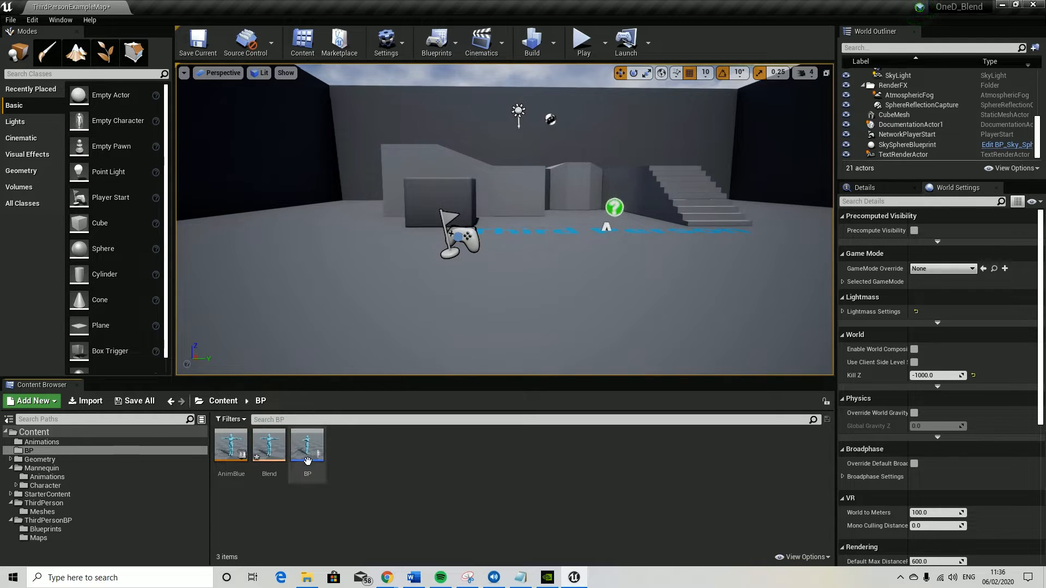
Step: Open the Blend blend space and set the horizontal axis's maximum value to 800
{"action": "double_click", "coordinate": [269, 446]}
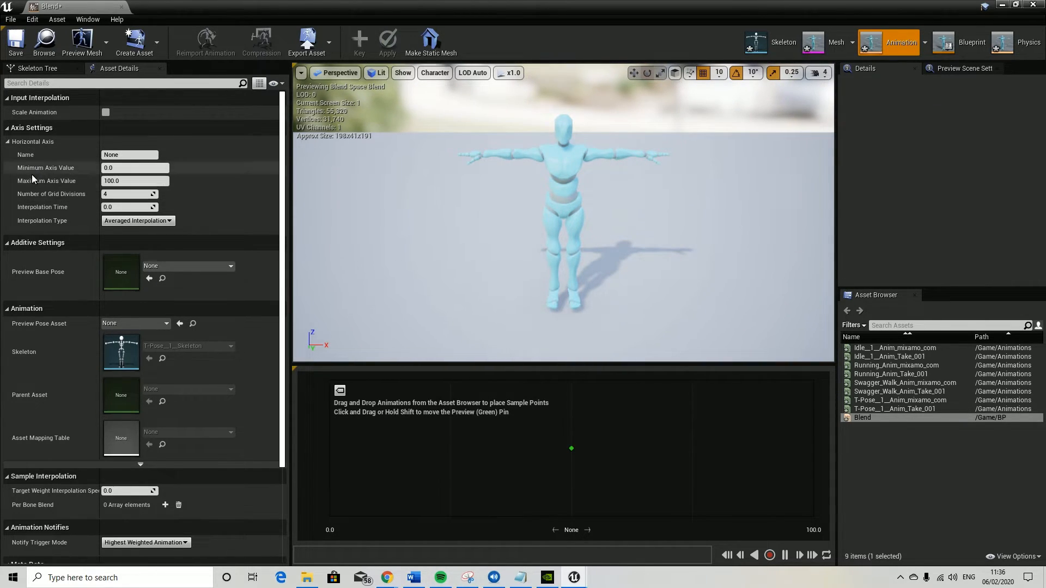
{"action": "left_click", "coordinate": [131, 181]}
{"action": "type", "text": "800"}
{"action": "key", "text": "Return"}
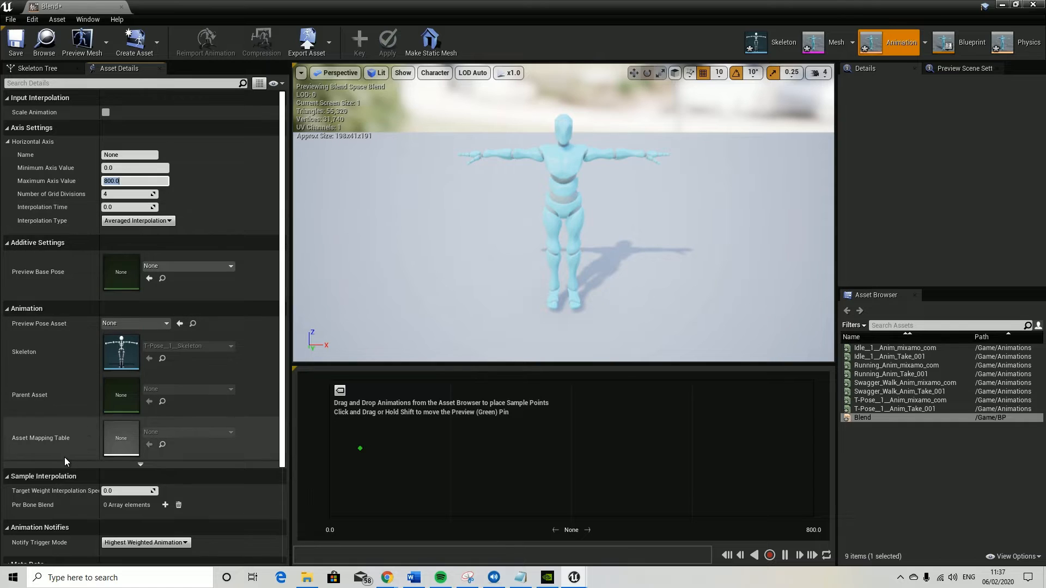
Step: Place Idle__1__Anim_mixamo_com at 0, Swagger_Walk_Anim_mixamo_com on the first inner grid line and Running_Anim_mixamo_com at 800, and save and close the blend space
{"action": "scroll", "coordinate": [65, 458], "scroll_direction": "down", "scroll_amount": 3}
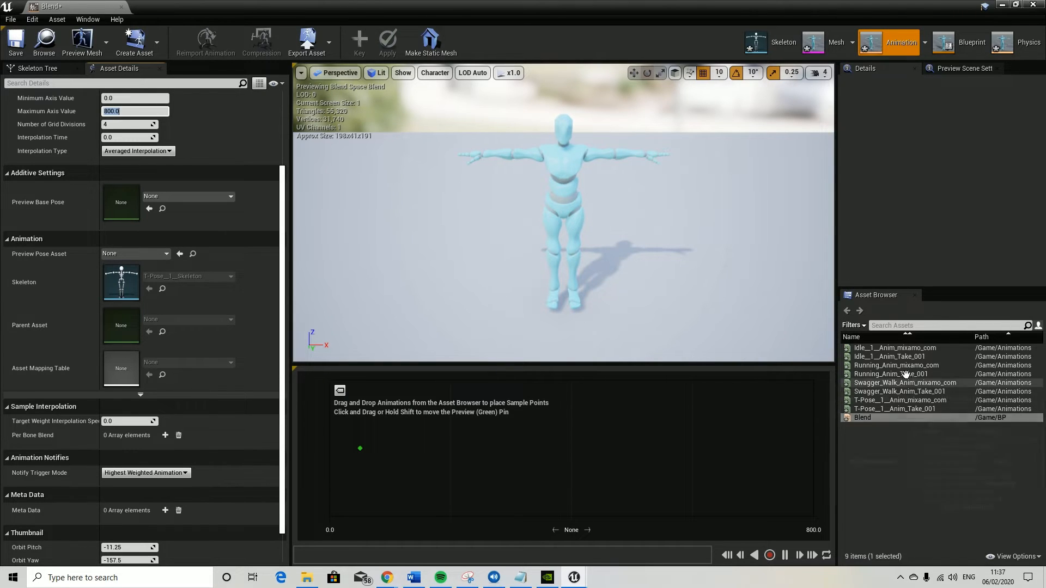
{"action": "left_click_drag", "start_coordinate": [911, 349], "coordinate": [330, 448]}
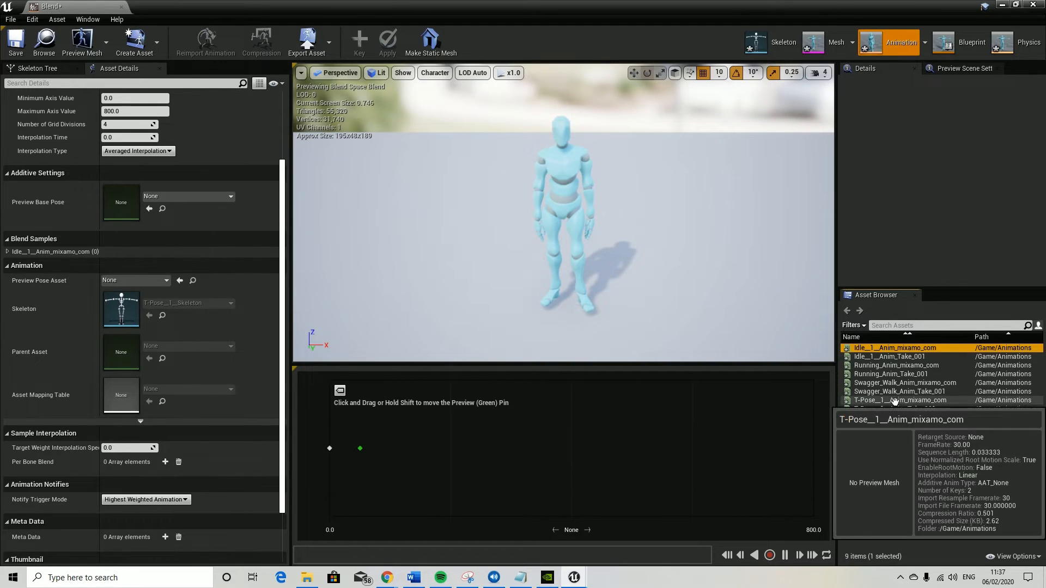
{"action": "left_click_drag", "start_coordinate": [891, 381], "coordinate": [458, 442]}
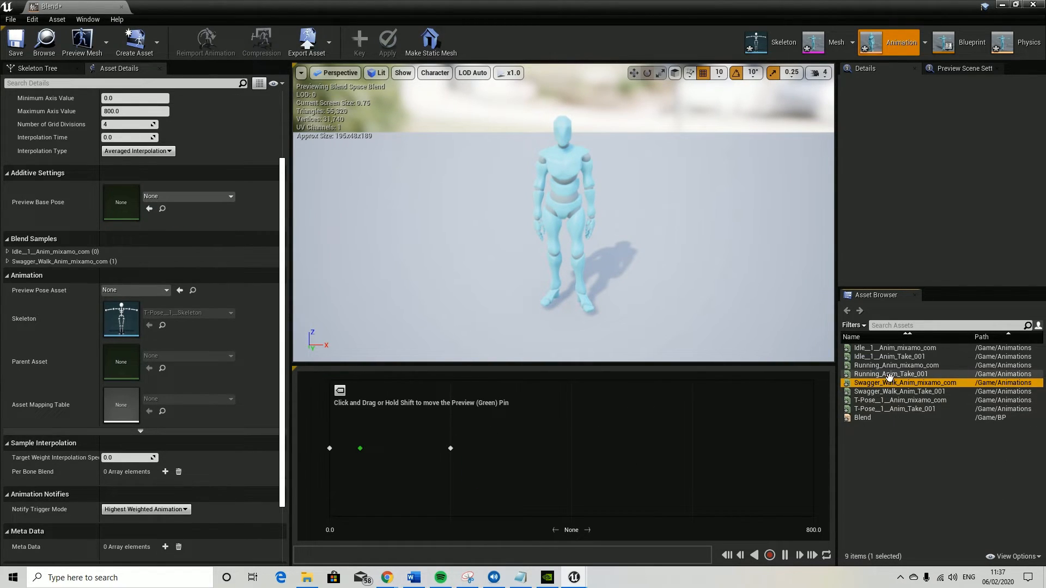
{"action": "left_click_drag", "start_coordinate": [888, 369], "coordinate": [813, 449]}
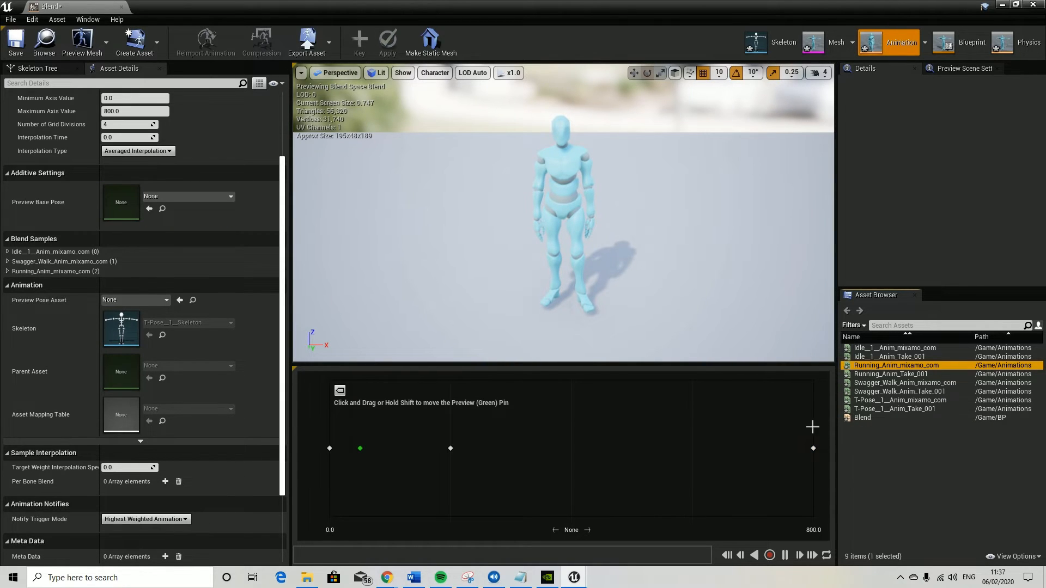
{"action": "left_click", "coordinate": [16, 46]}
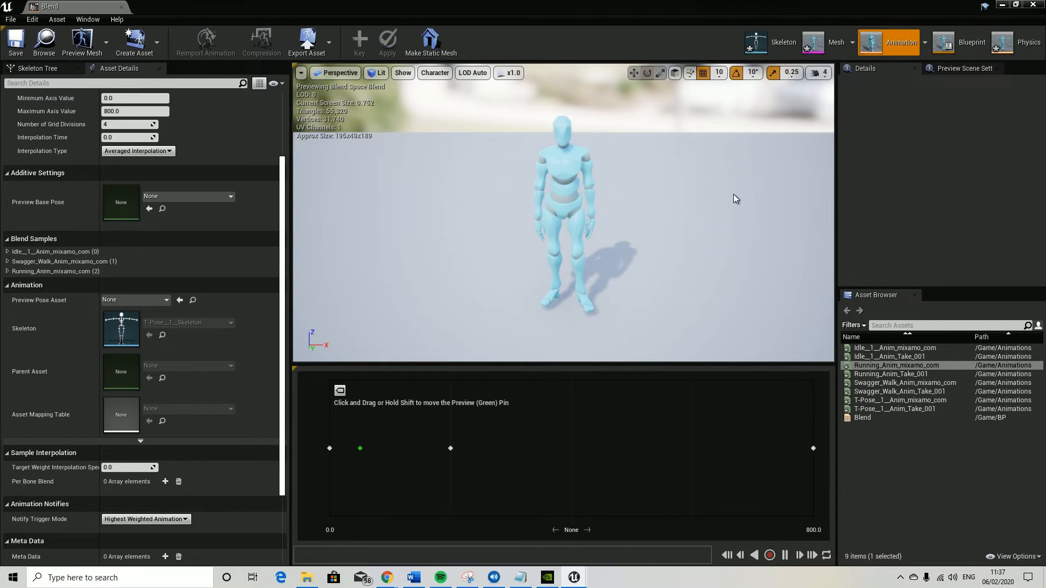
{"action": "left_click", "coordinate": [121, 7]}
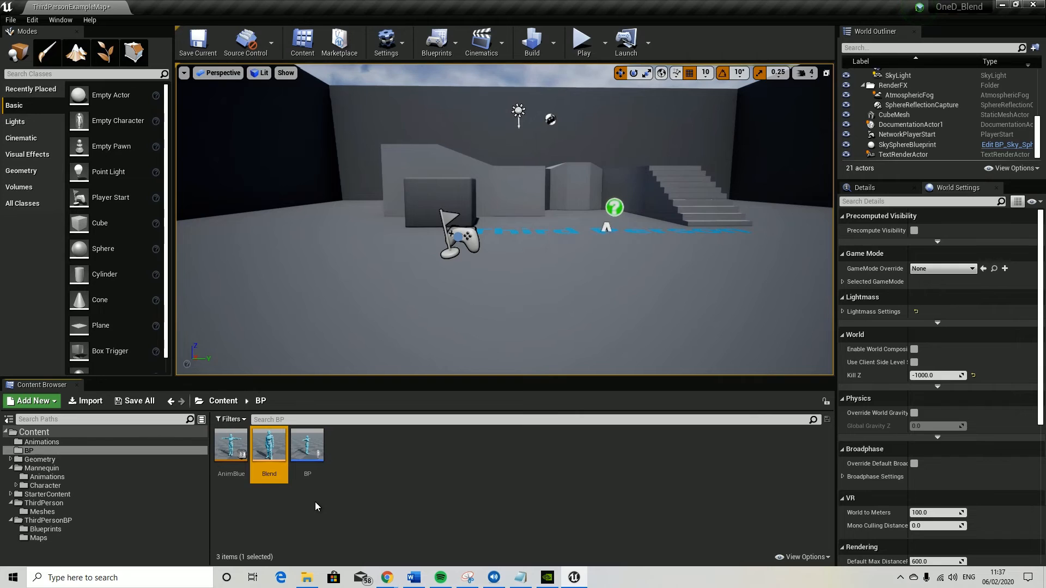
Step: In AnimBlue's Idle/Walk/Run state, add the Blend blend space player and connect it to the Output Animation Pose's Result
{"action": "double_click", "coordinate": [241, 453]}
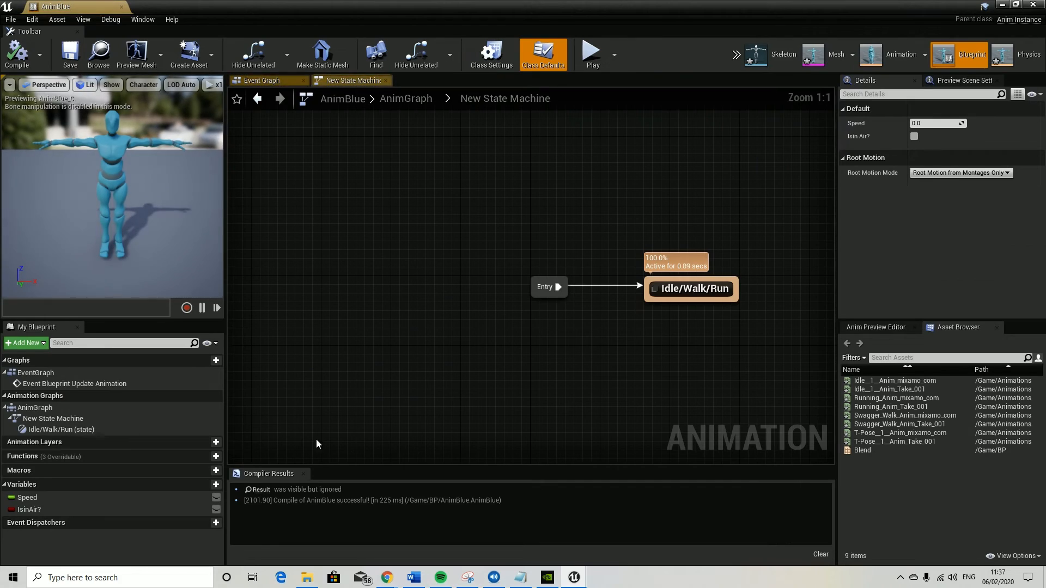
{"action": "double_click", "coordinate": [685, 289]}
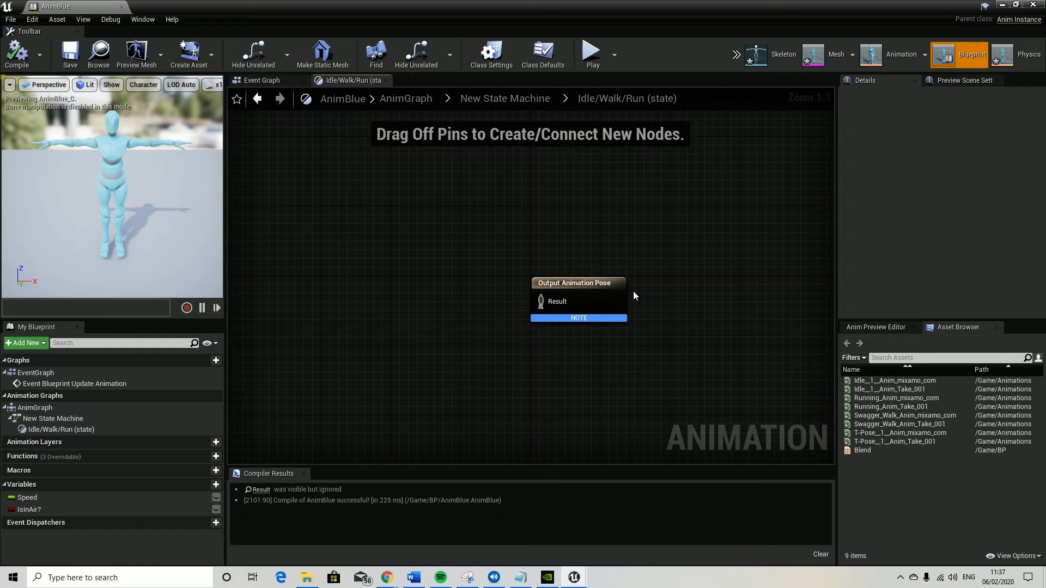
{"action": "left_click_drag", "start_coordinate": [866, 451], "coordinate": [375, 293]}
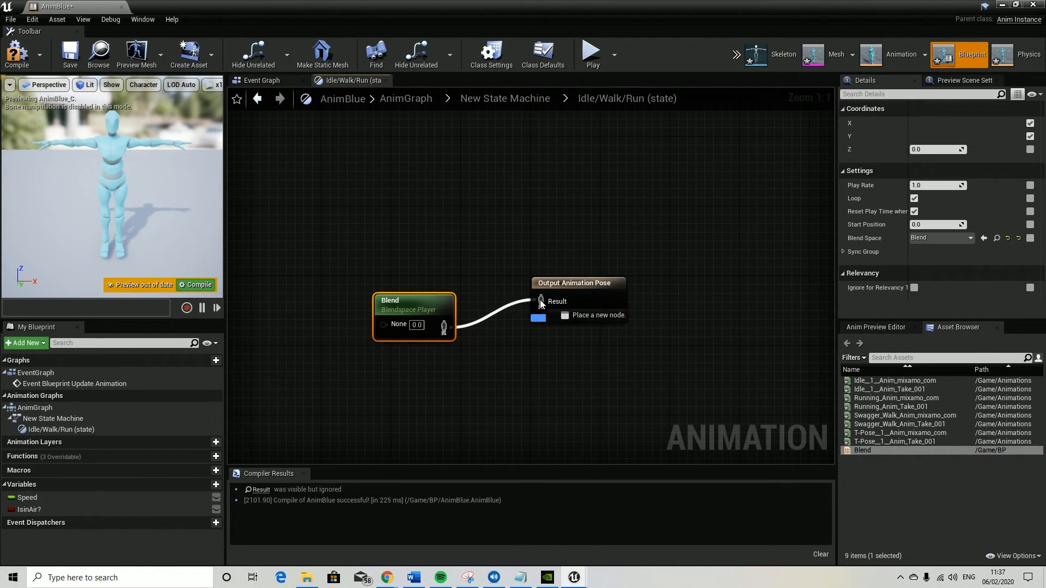
Step: Add a Get Speed node connected to the Blend player's None input, compile AnimBlue and close its editor
{"action": "left_click", "coordinate": [23, 498]}
{"action": "left_click_drag", "start_coordinate": [23, 499], "coordinate": [262, 325]}
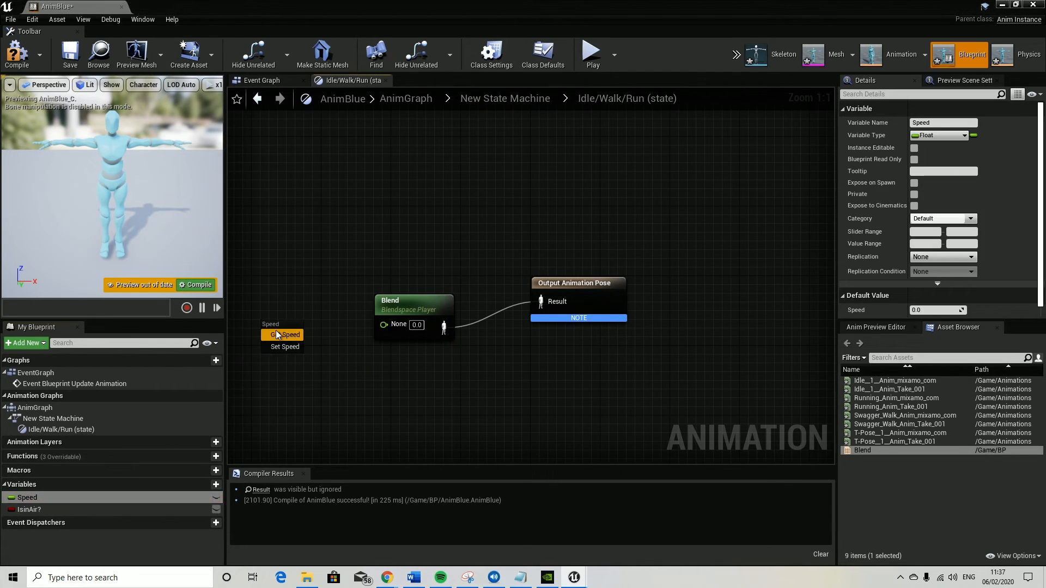
{"action": "left_click", "coordinate": [275, 336]}
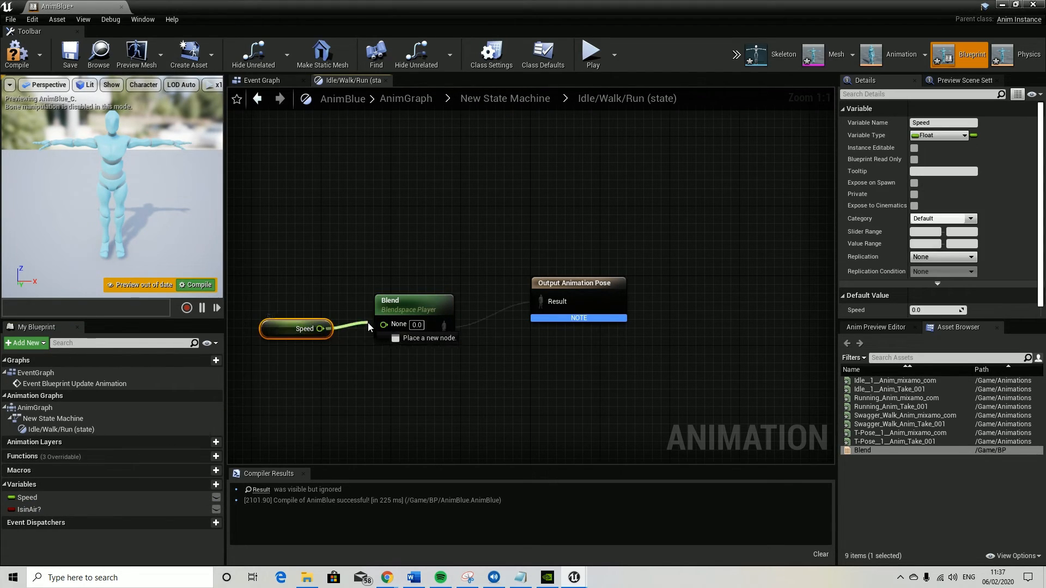
{"action": "left_click", "coordinate": [18, 57]}
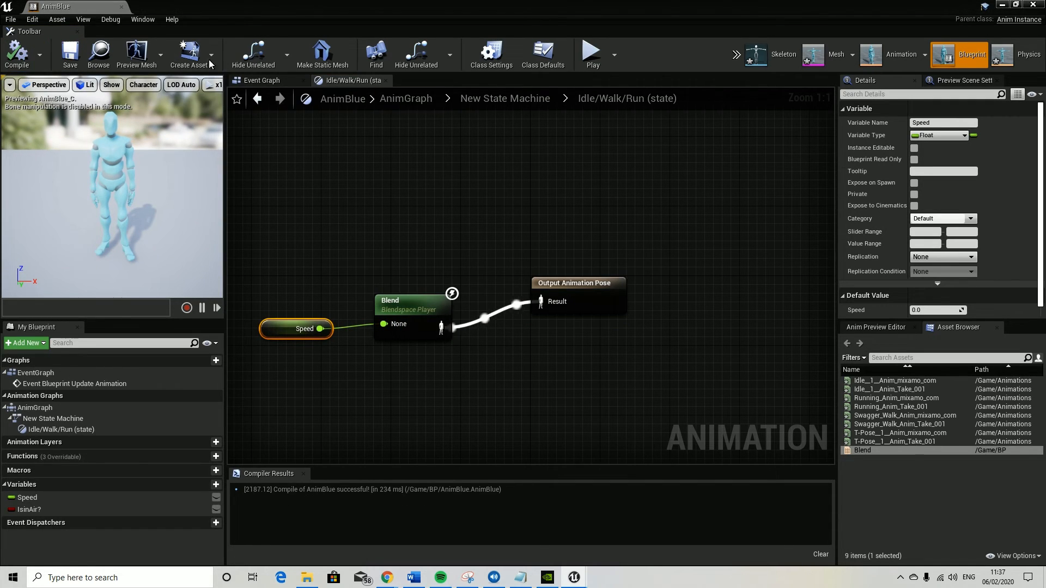
{"action": "left_click", "coordinate": [122, 8]}
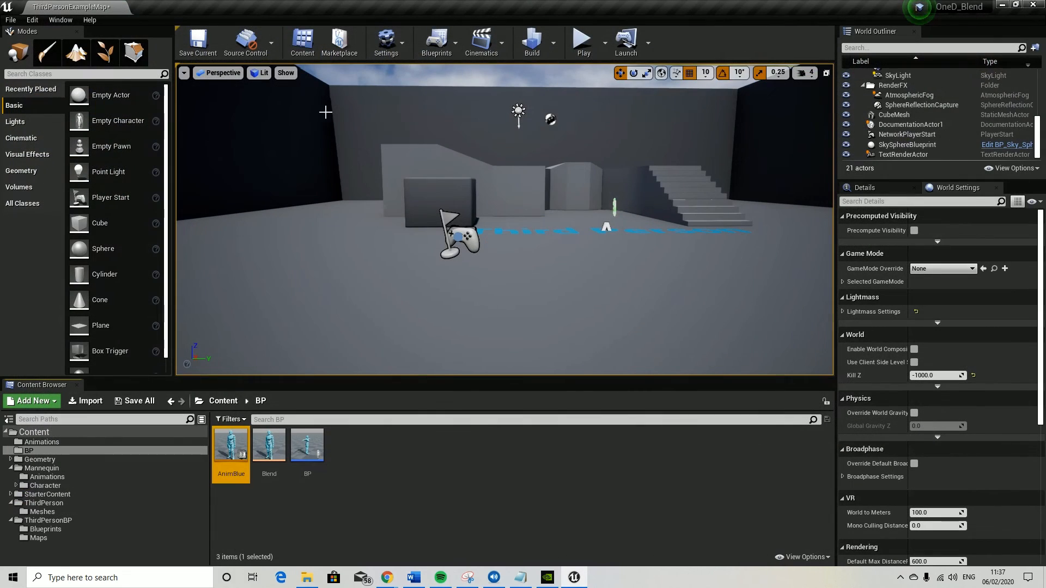
Step: Play the level and move the character around in all directions to test its idle, walk and run animations
{"action": "left_click", "coordinate": [584, 41]}
{"action": "key", "text": "w"}
{"action": "key", "text": "w"}
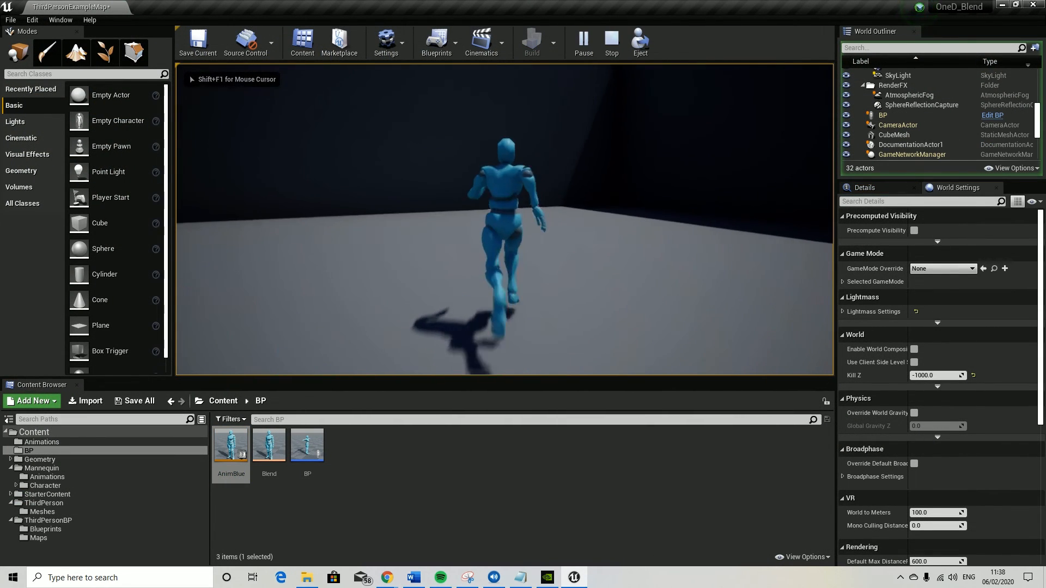
{"action": "key", "text": "s"}
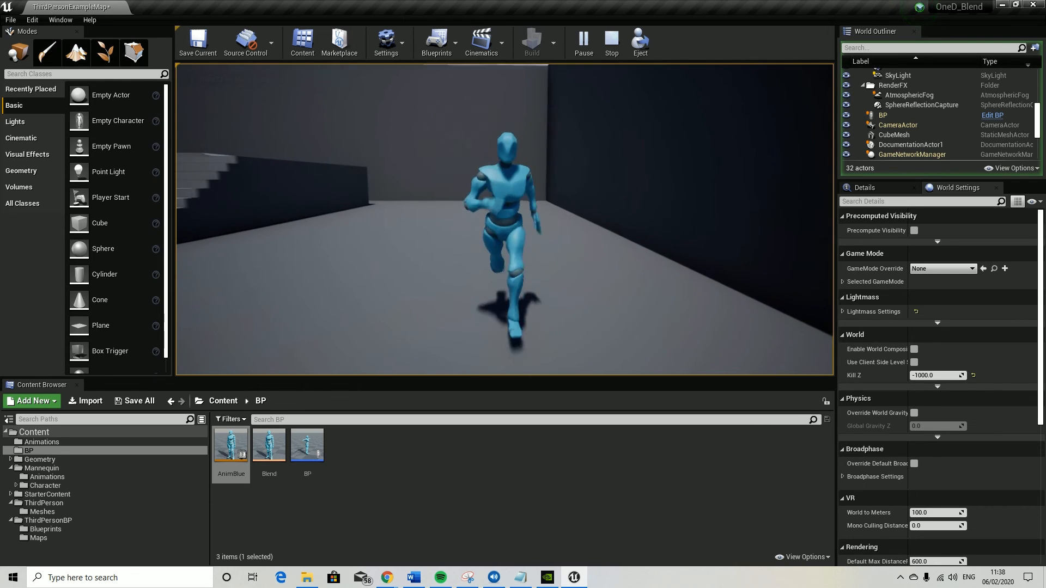
{"action": "key", "text": "a"}
{"action": "key", "text": "w"}
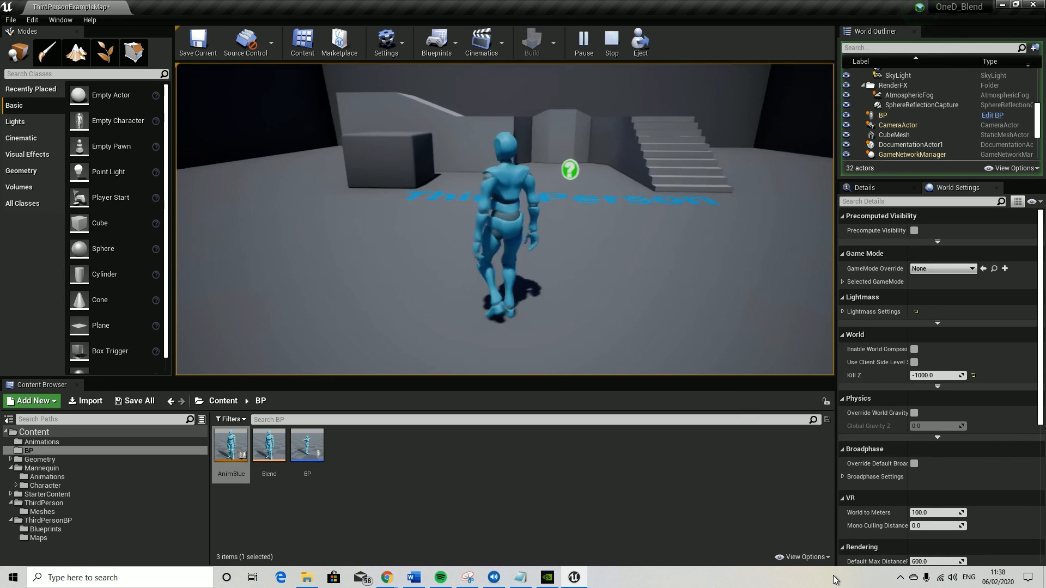
{"action": "key", "text": "a"}
{"action": "key", "text": "w"}
{"action": "key", "text": "d"}
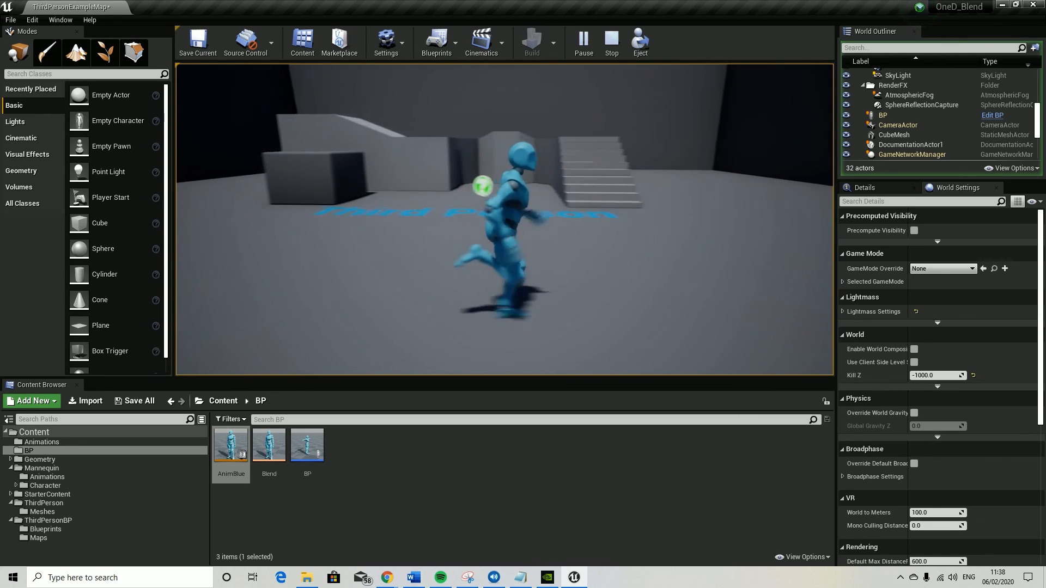
{"action": "key", "text": "w"}
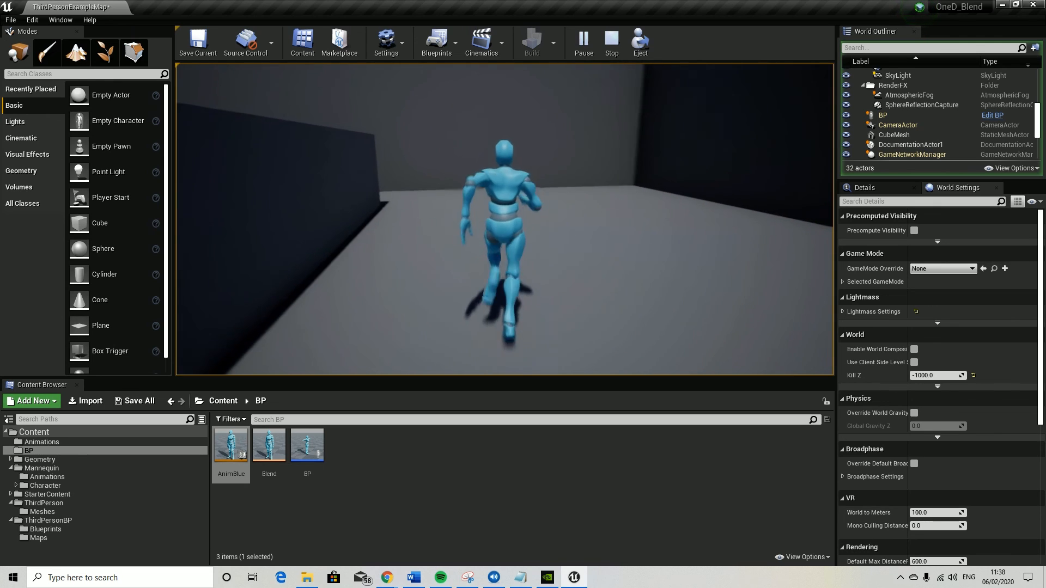